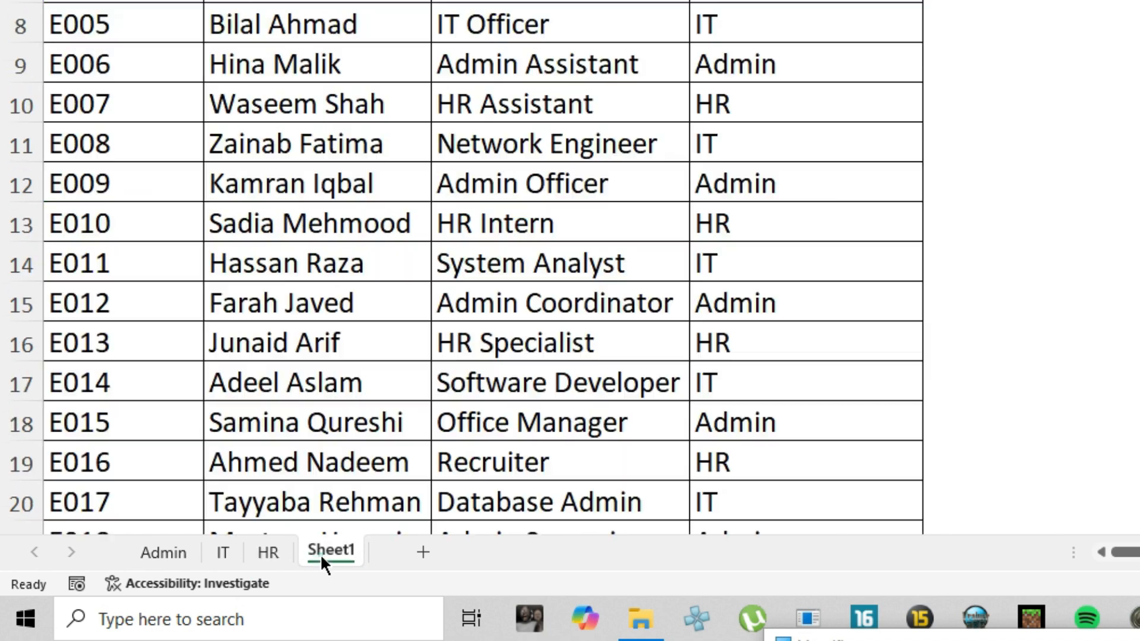
Review the employee table's column headers and the departments offered by the Department filter, leaving the table unfiltered
click(156, 145)
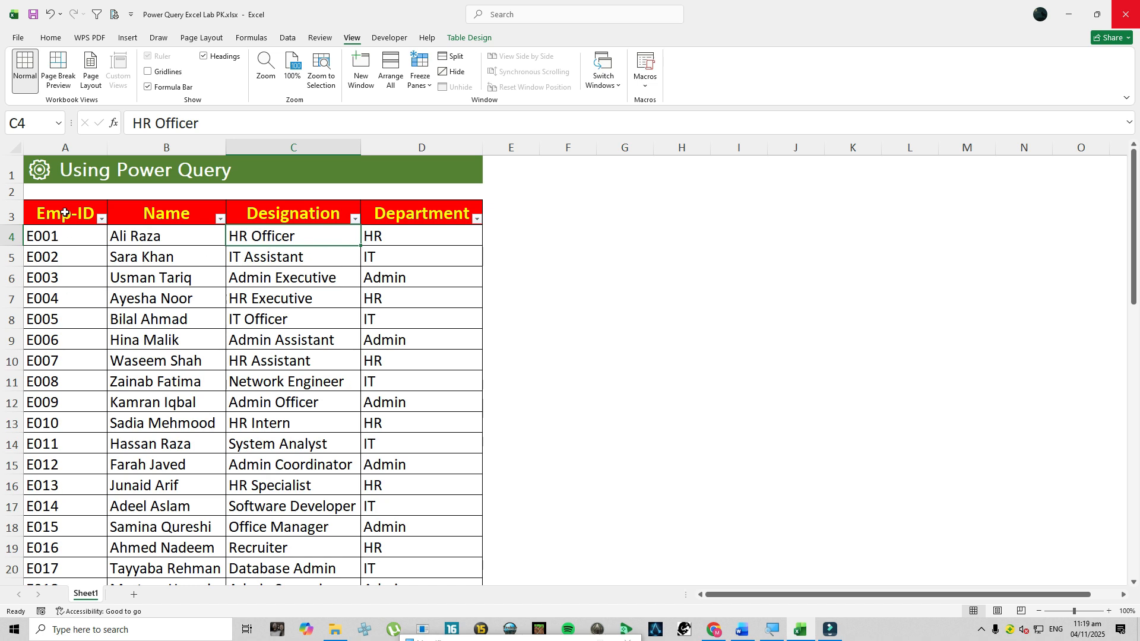
click(149, 217)
click(293, 216)
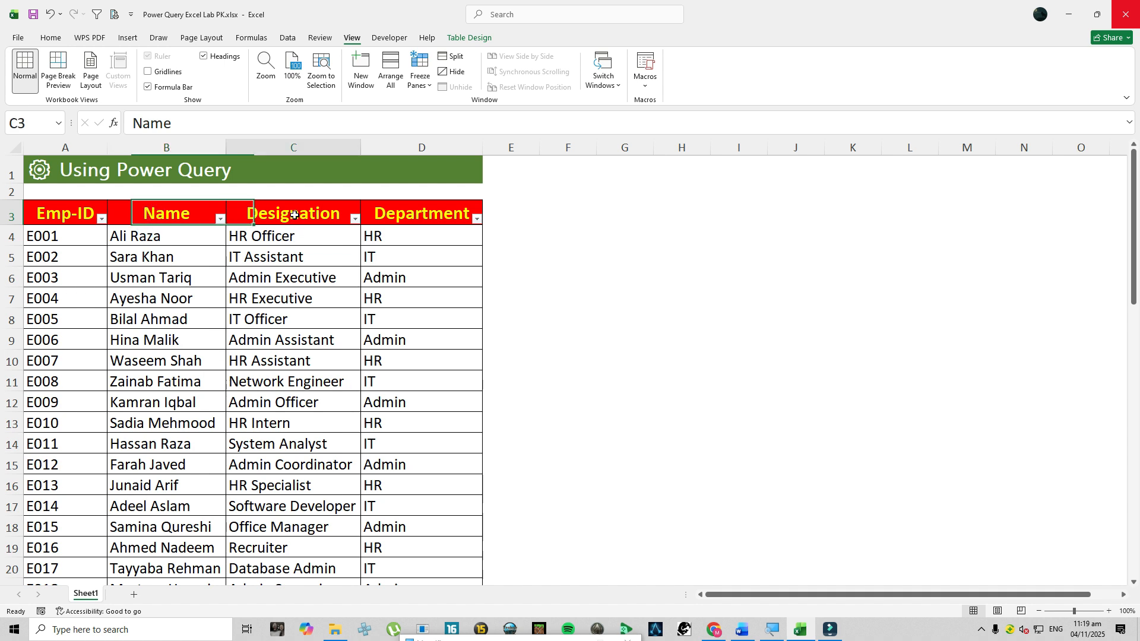
click(418, 220)
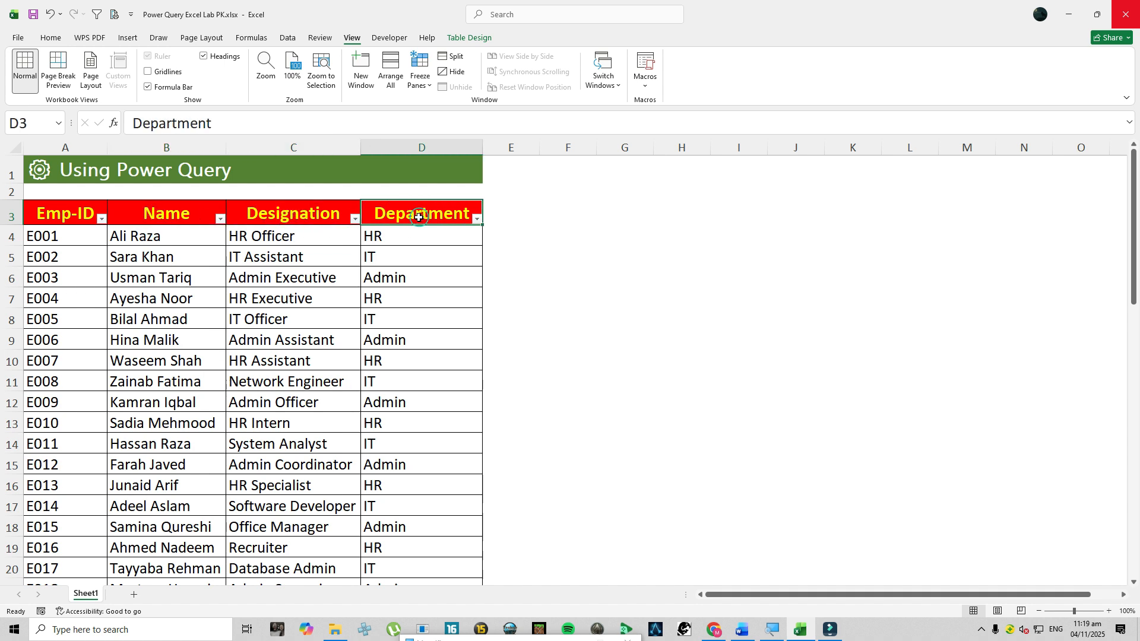
click(476, 219)
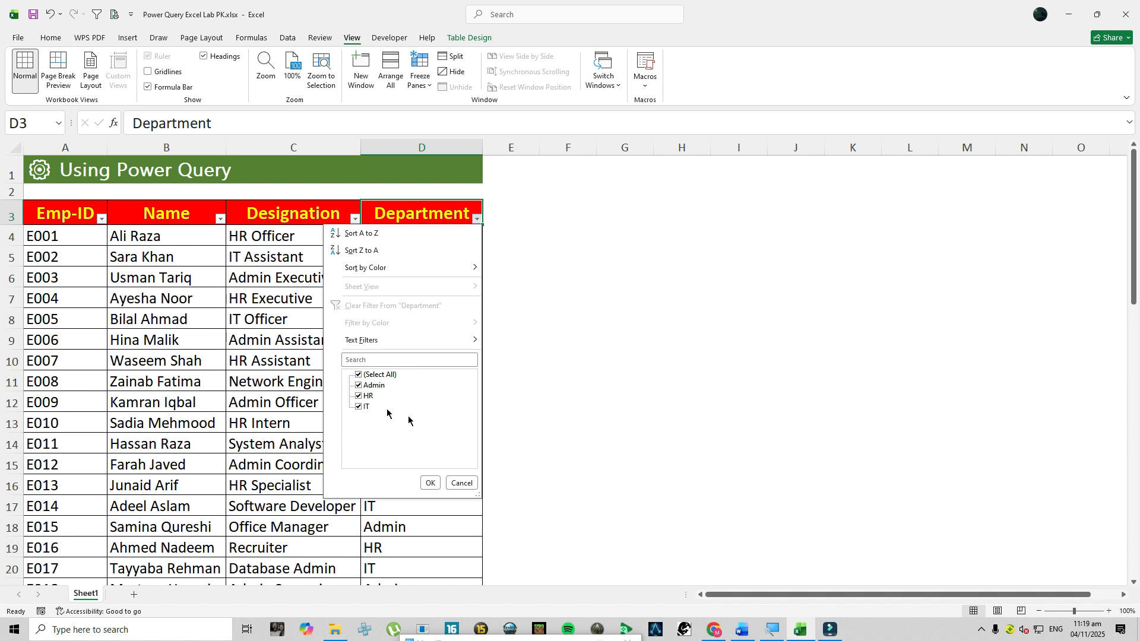
click(461, 483)
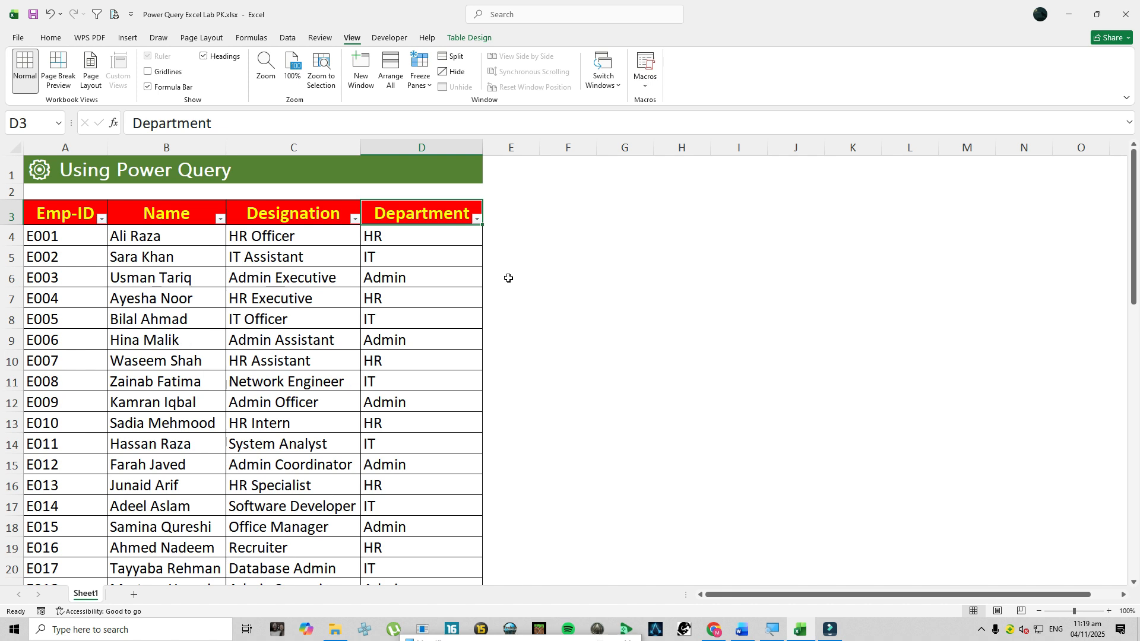
Check whether the employee data is already formatted as a table and view its table design settings
click(54, 223)
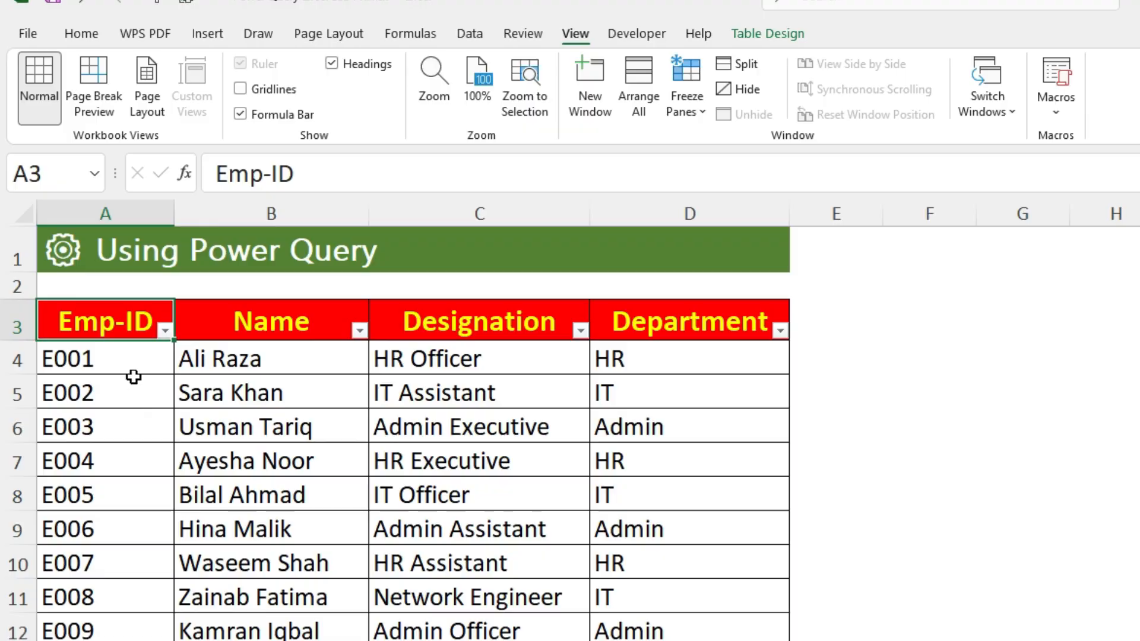
click(203, 30)
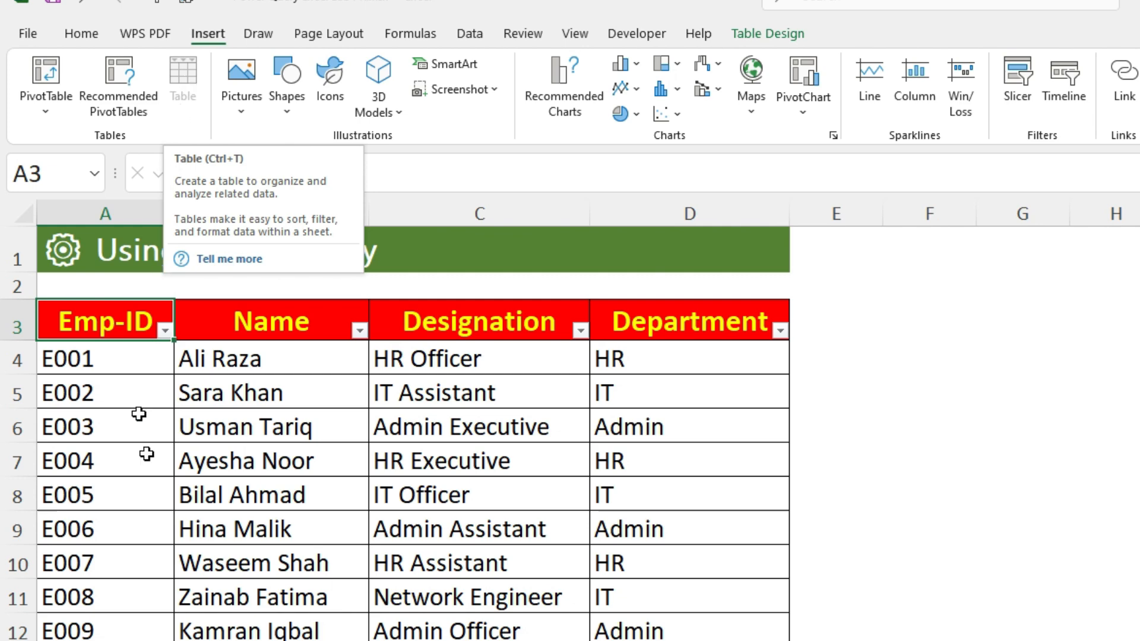
click(328, 477)
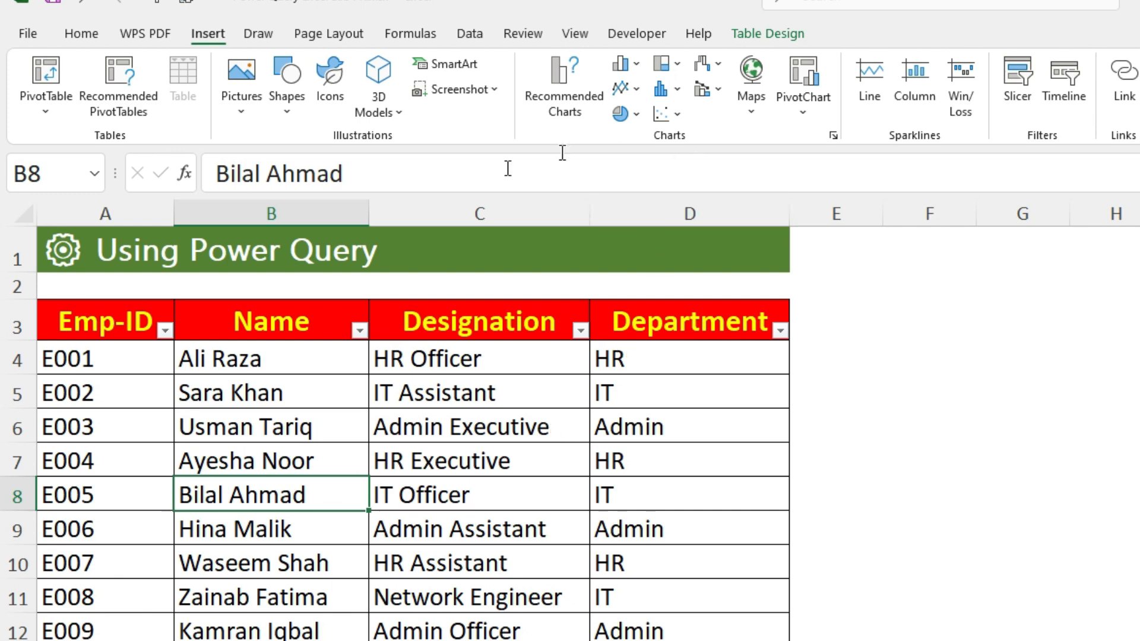
click(778, 34)
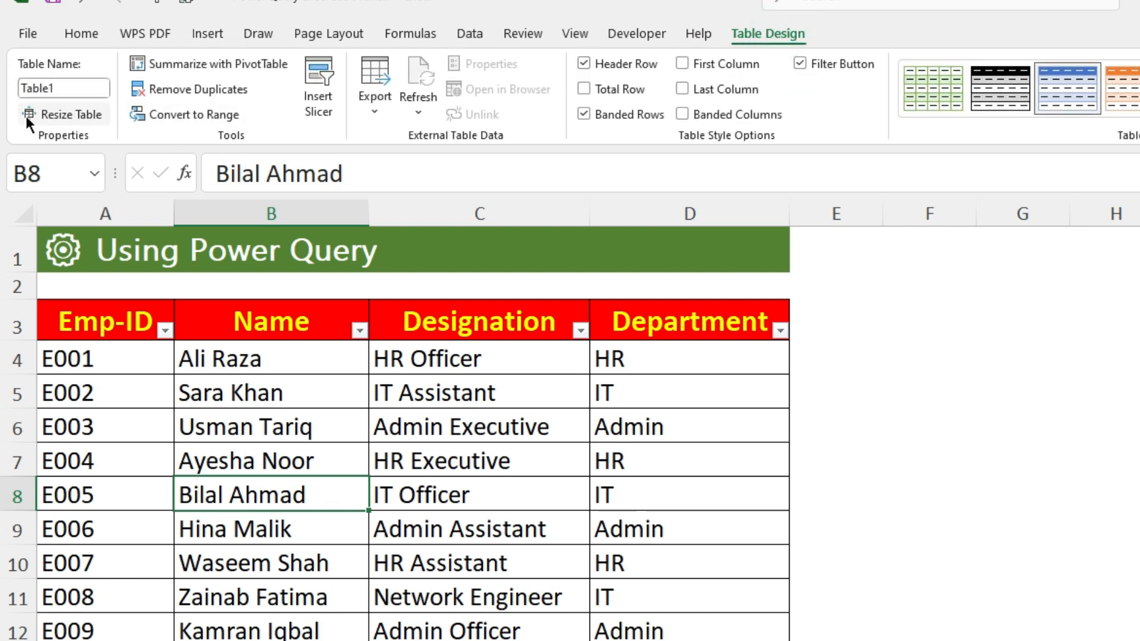
Load the employee table into the Power Query Editor and inspect the Department column's filter values without filtering
click(197, 359)
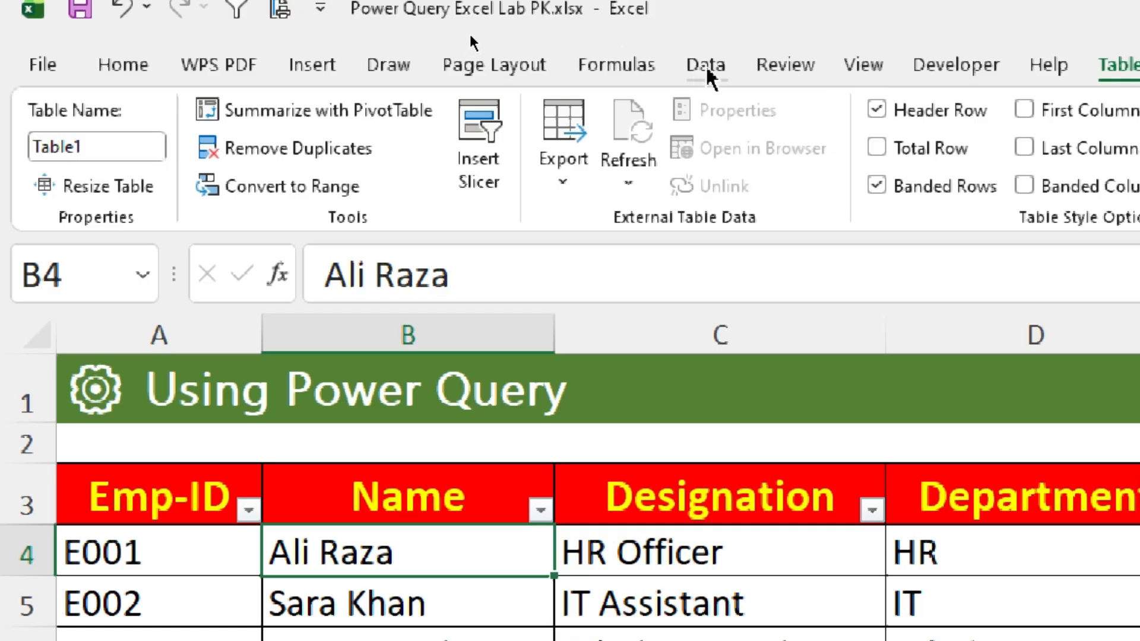
click(707, 66)
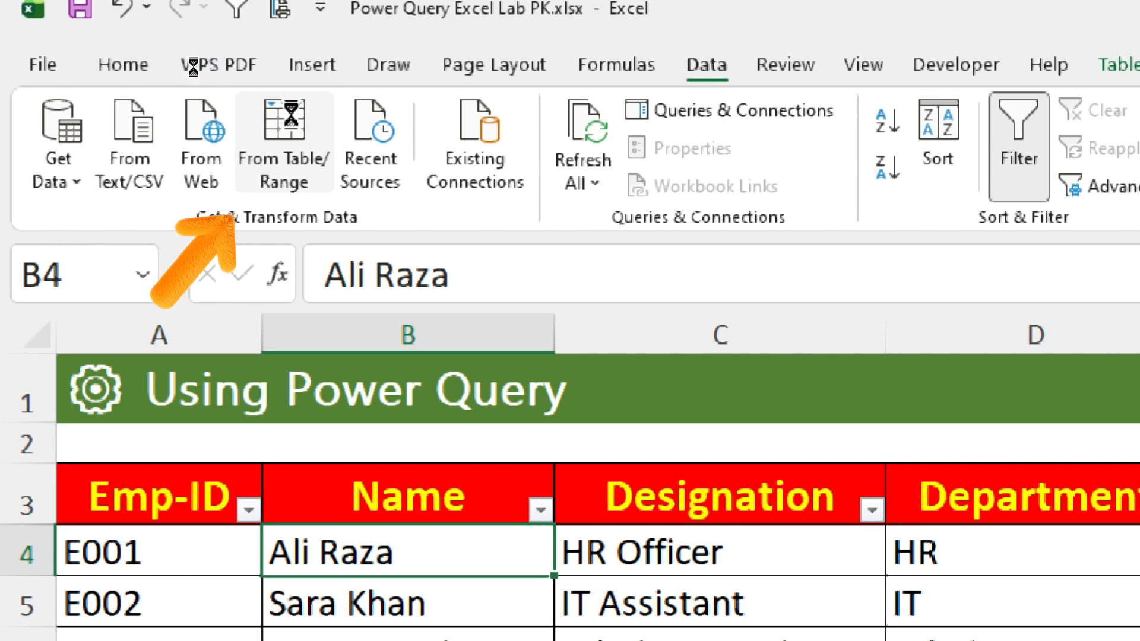
click(293, 124)
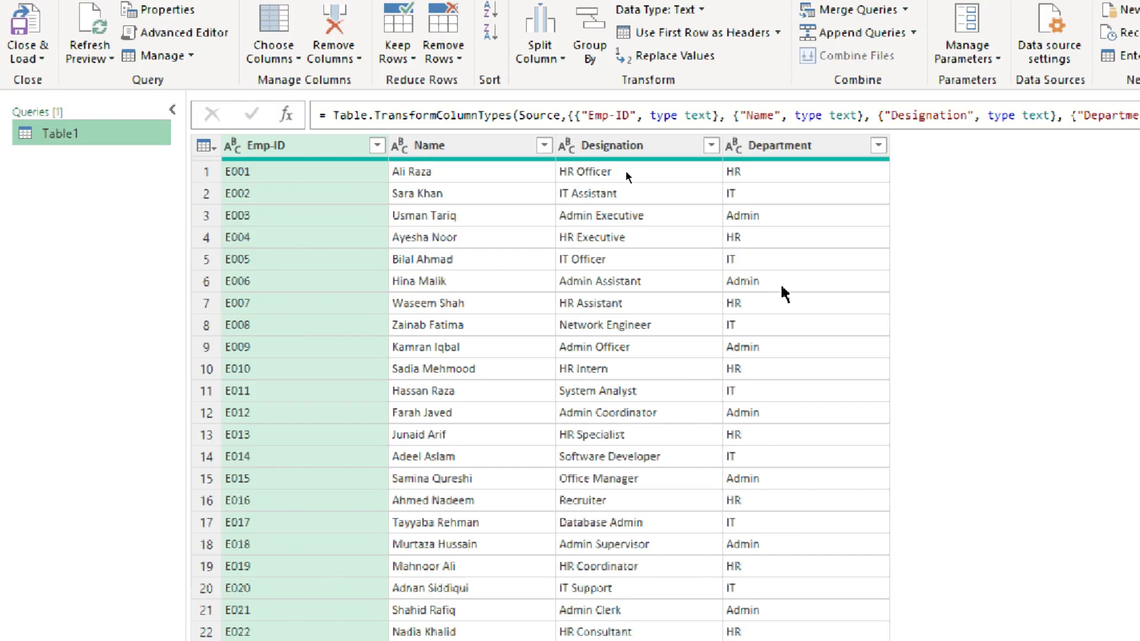
click(878, 145)
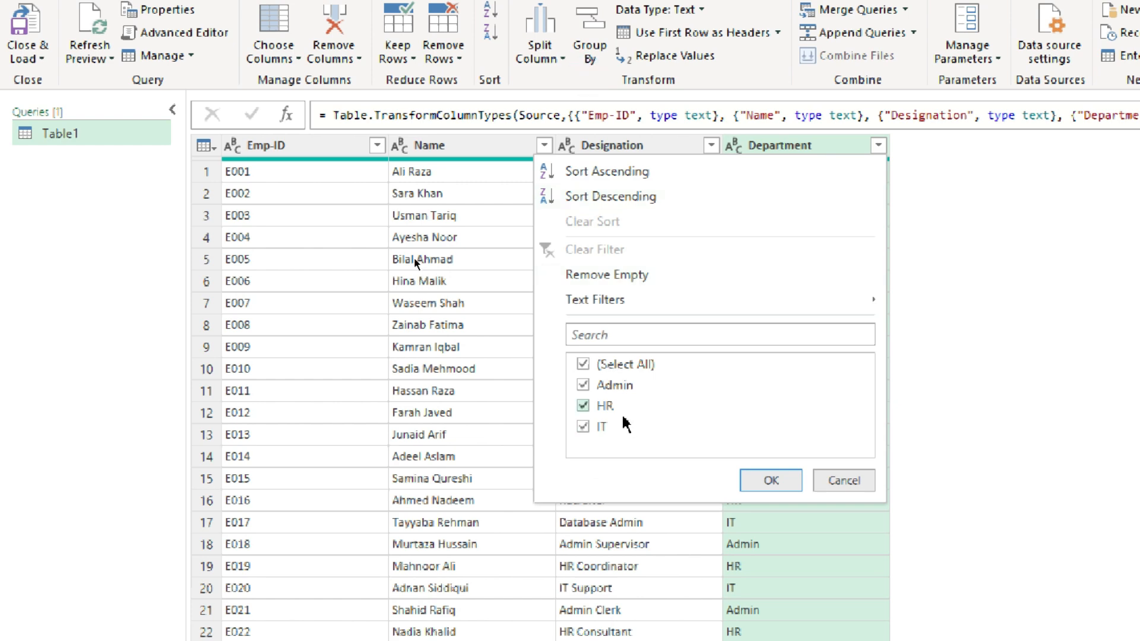
click(856, 482)
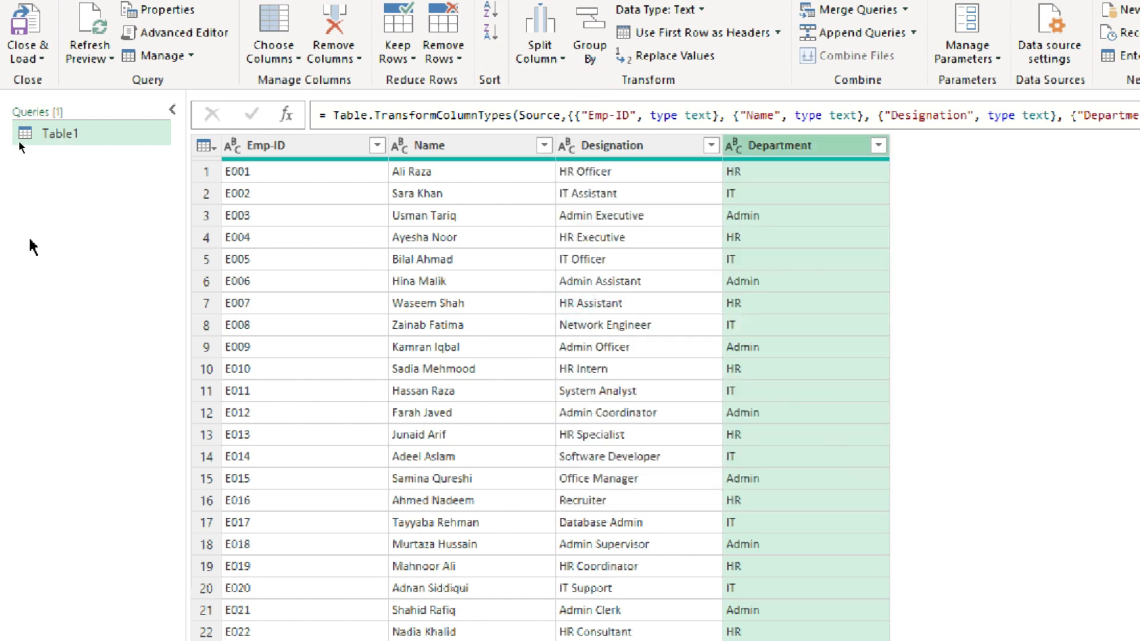
Create two duplicates of the Table1 query
right_click(67, 134)
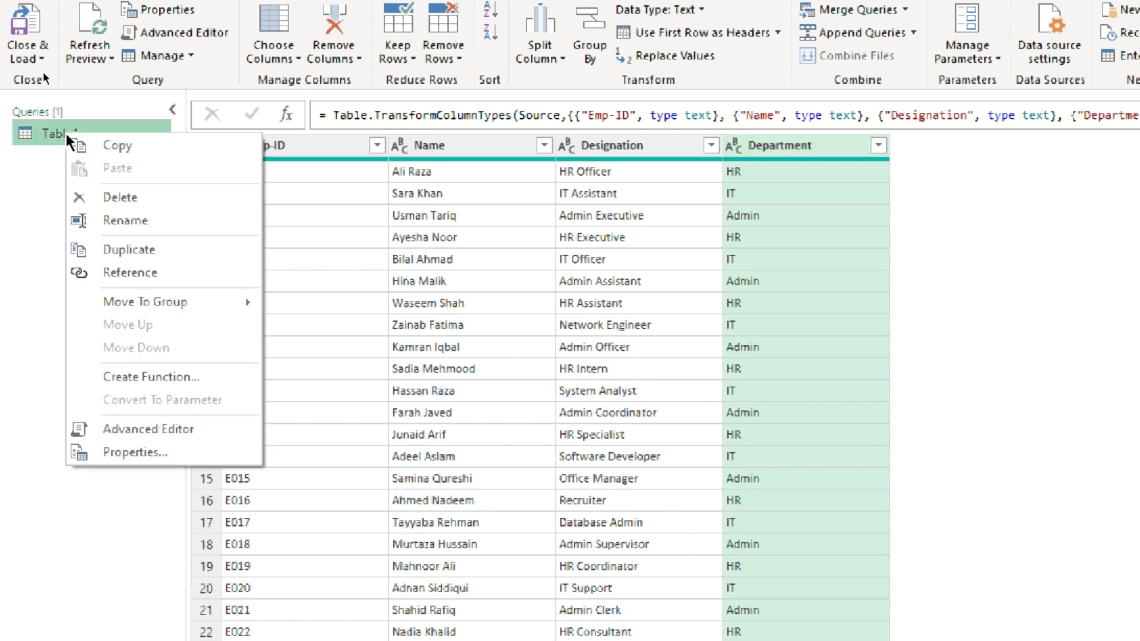
click(143, 254)
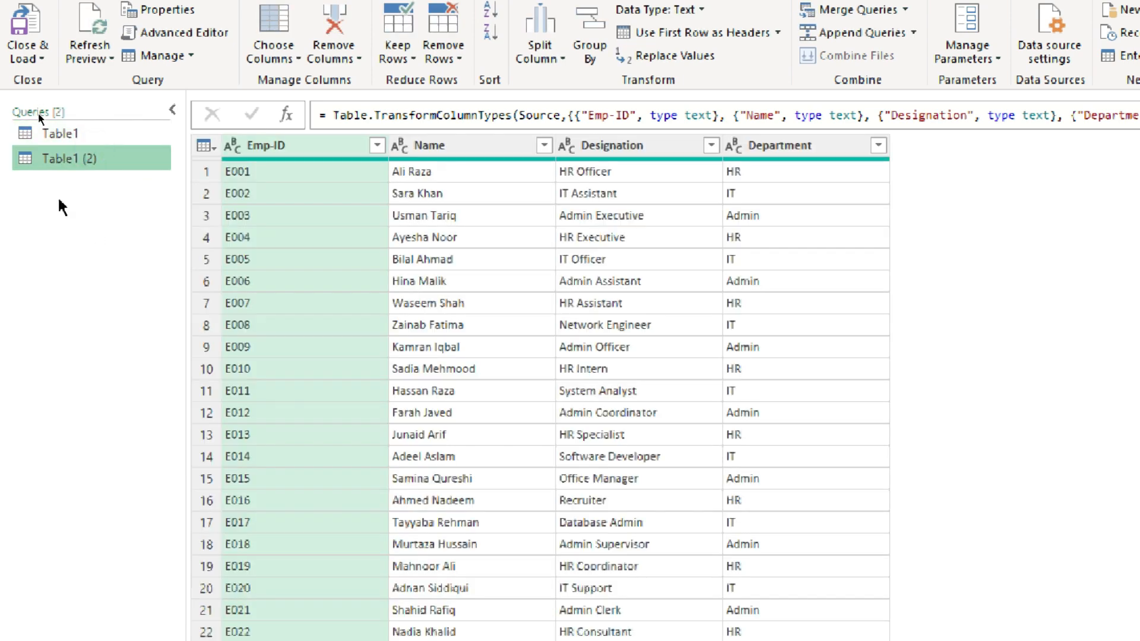
right_click(60, 159)
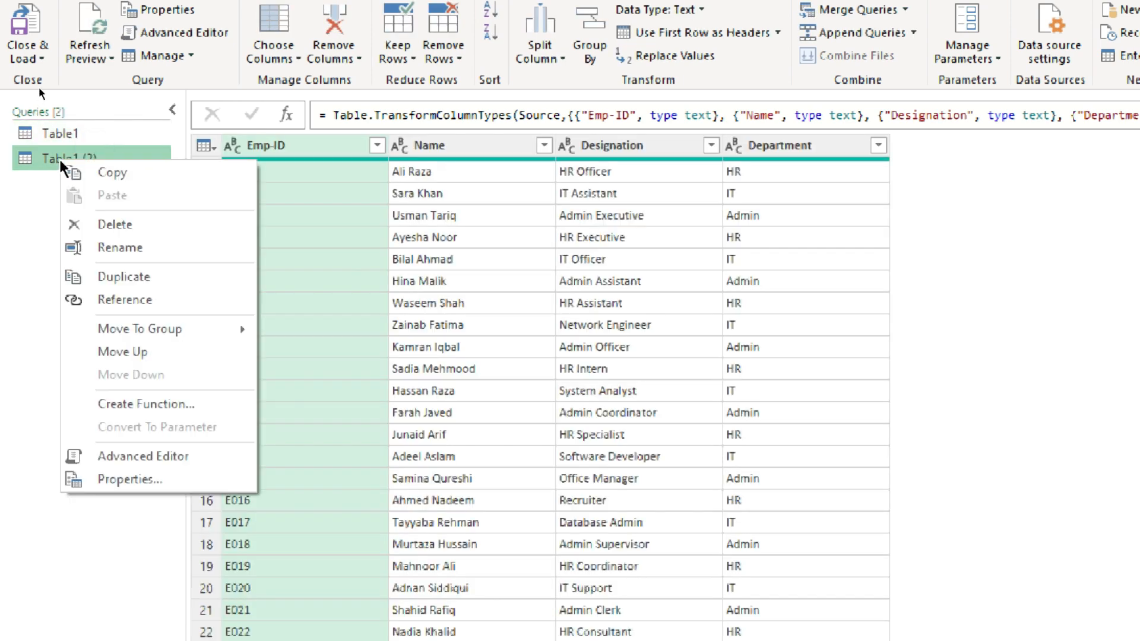
click(127, 277)
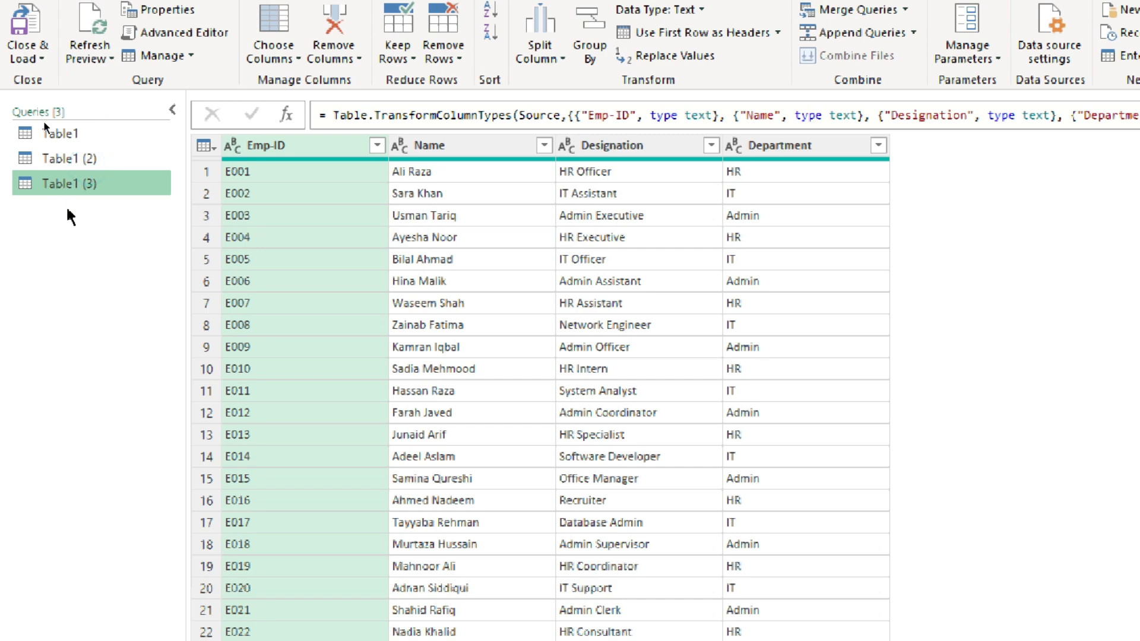
Rename the original Table1 query as HR
click(47, 132)
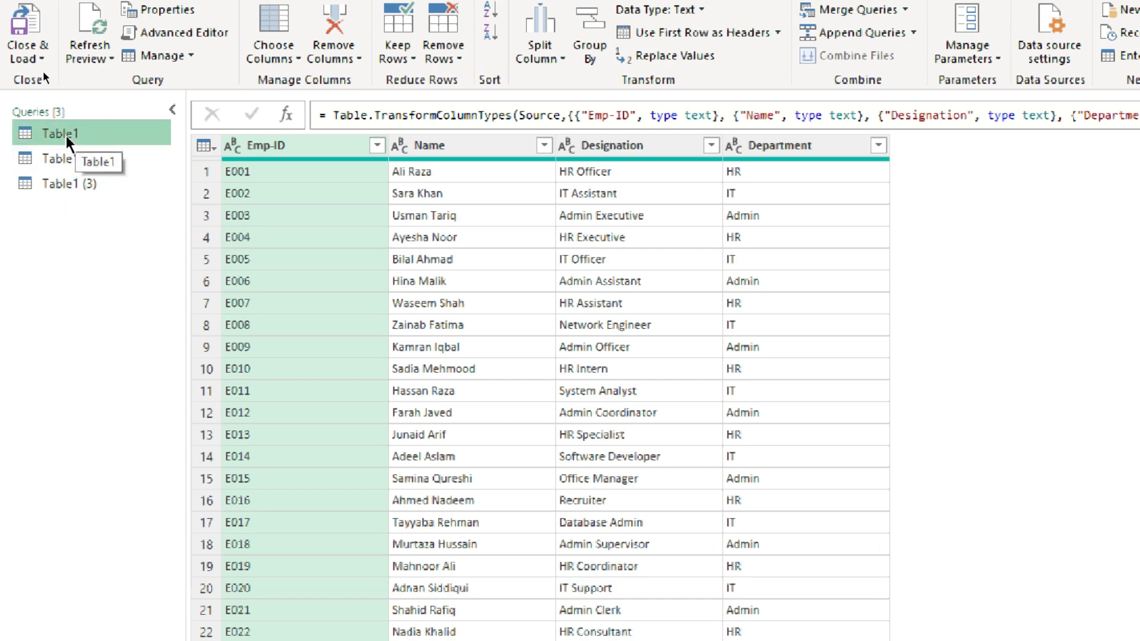
right_click(66, 133)
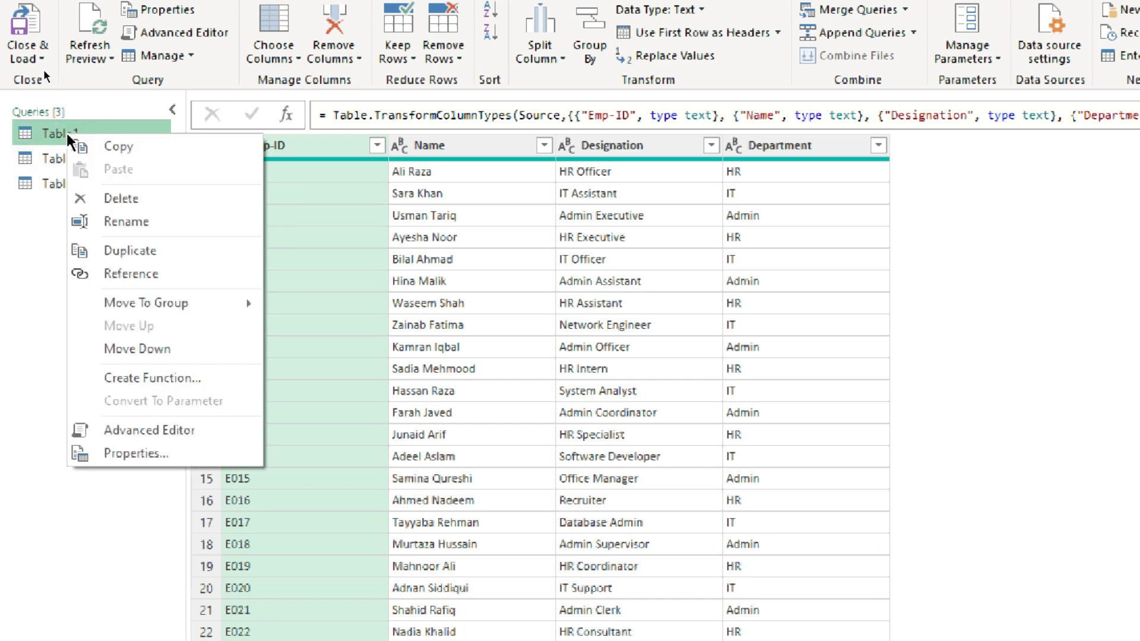
click(107, 223)
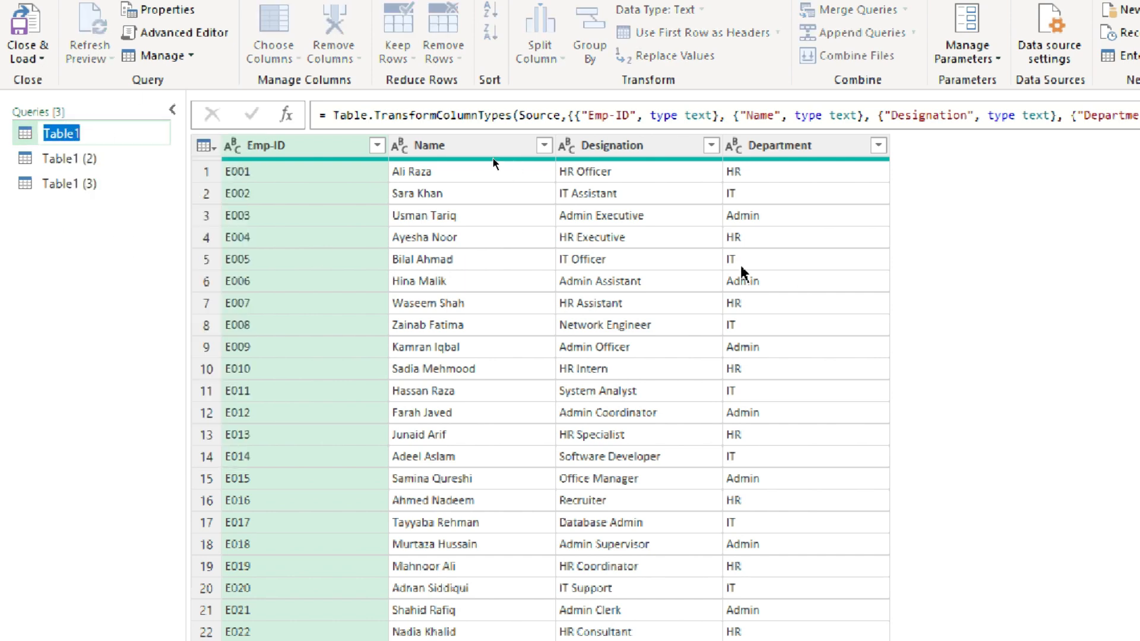
text(HR)
Rename the Table1 (2) query as IT
double_click(75, 159)
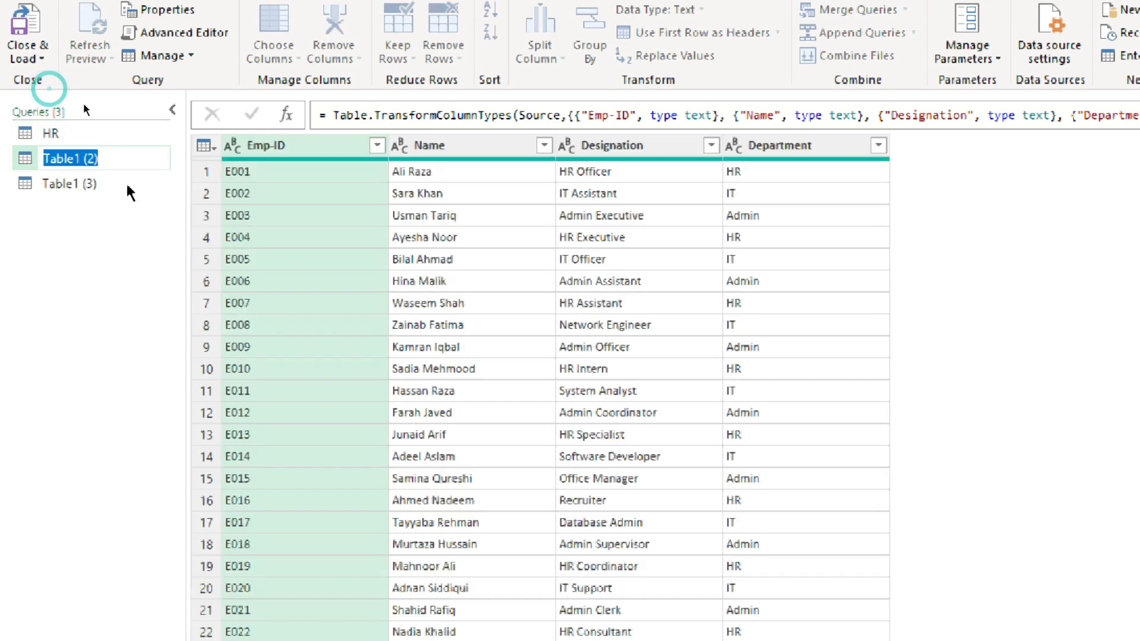
key(BackSpace)
text(IT)
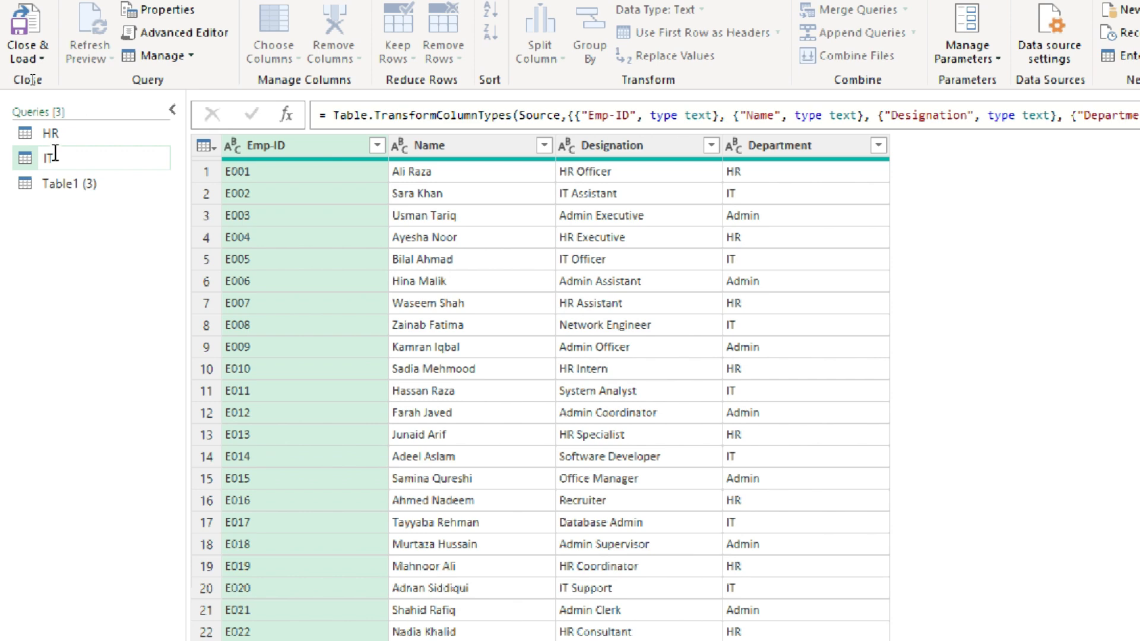
key(Return)
Rename the Table1 (3) query as Admin
double_click(84, 183)
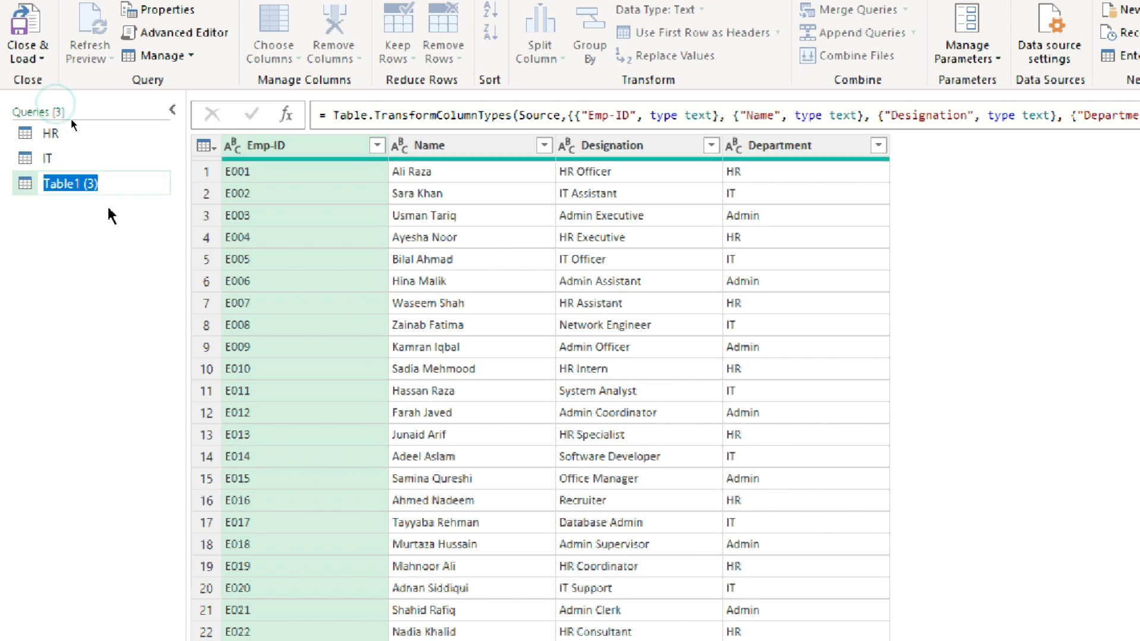
text(Ad)
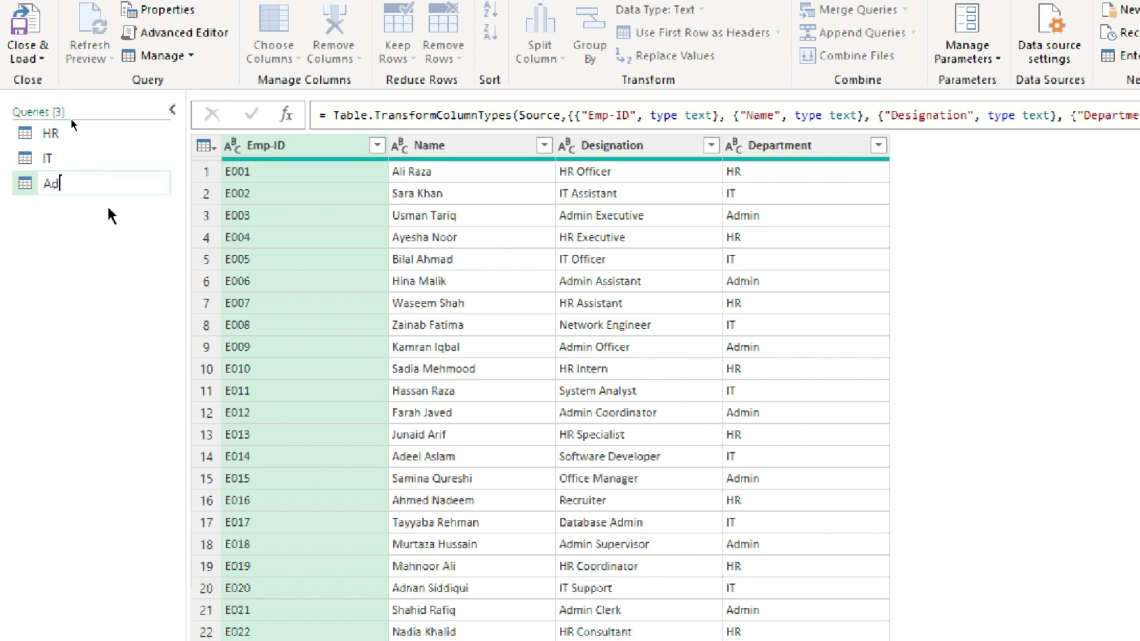
text(min)
key(Return)
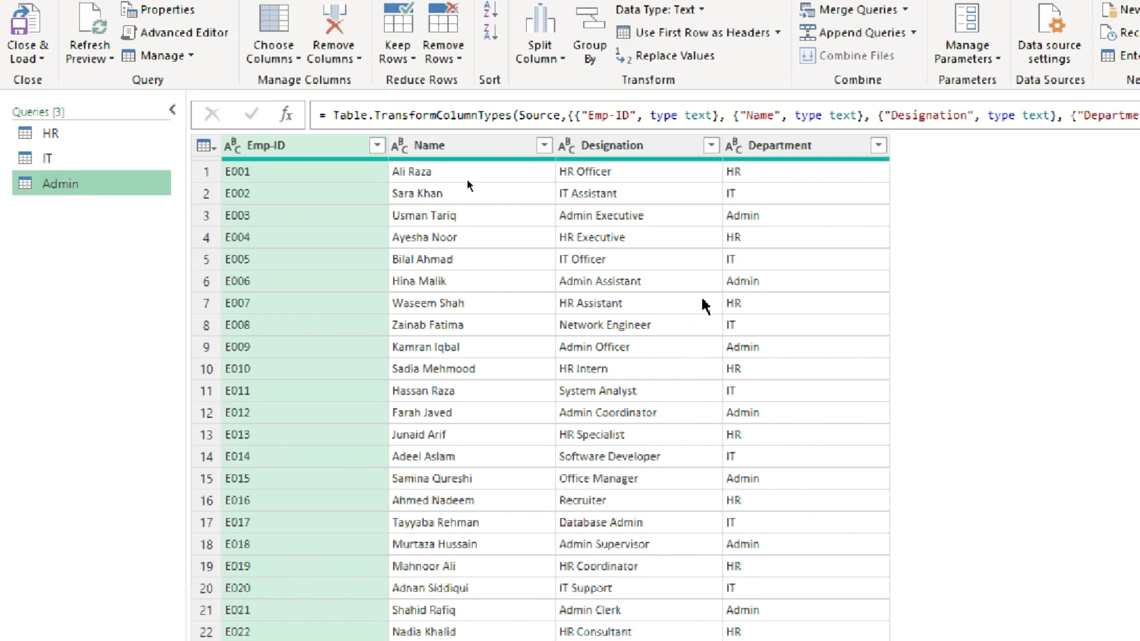
Filter the Department column of the HR query to keep only the HR rows
click(49, 135)
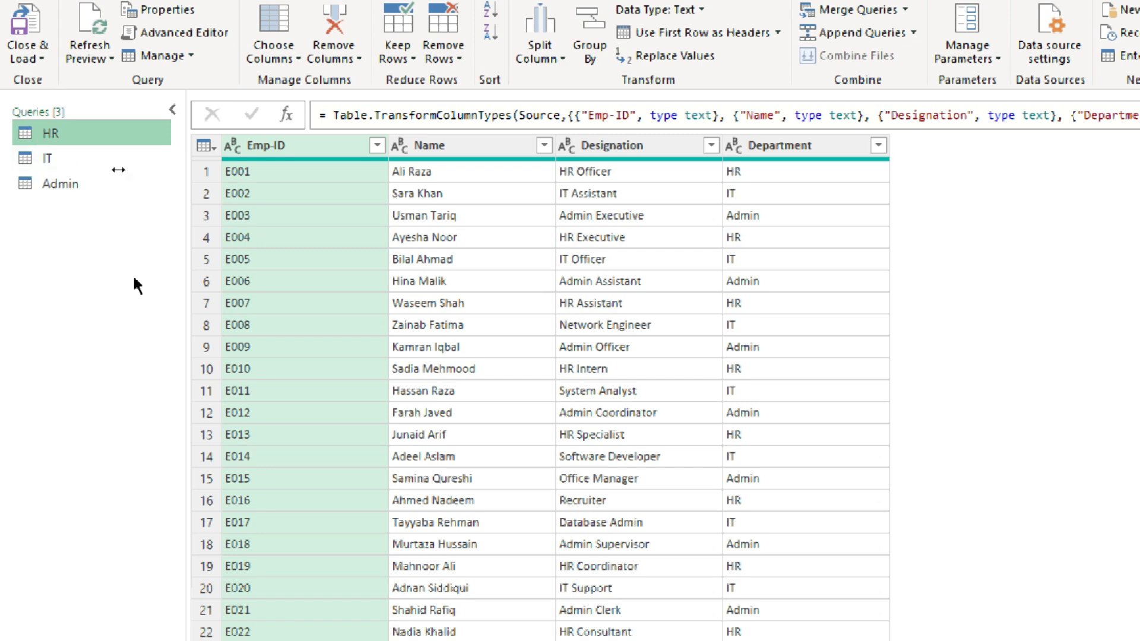
click(878, 145)
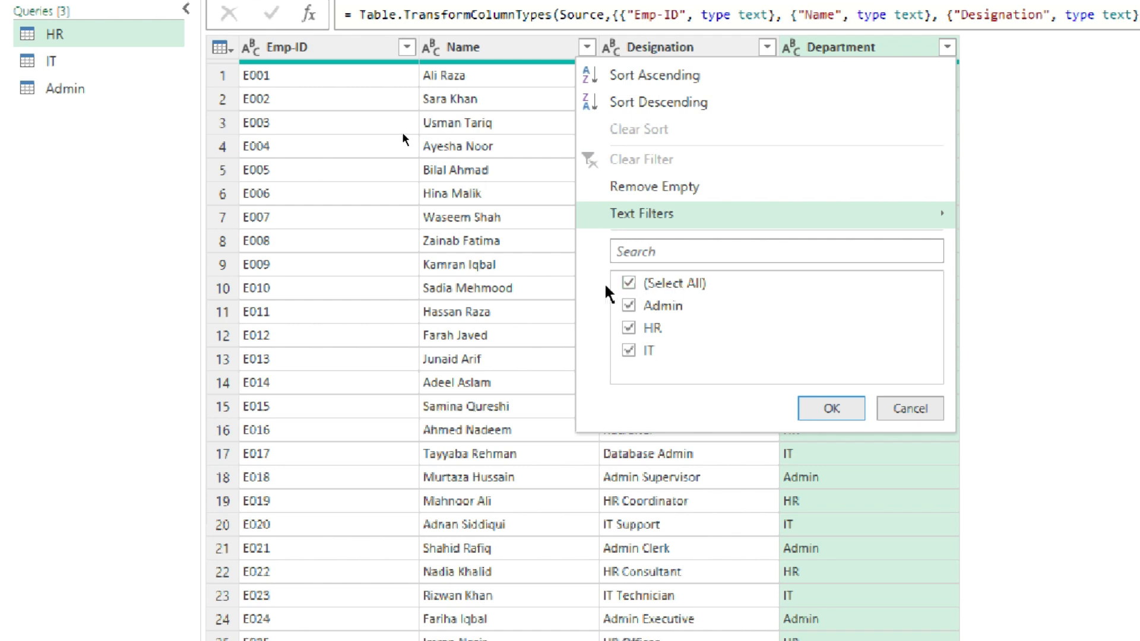
click(632, 285)
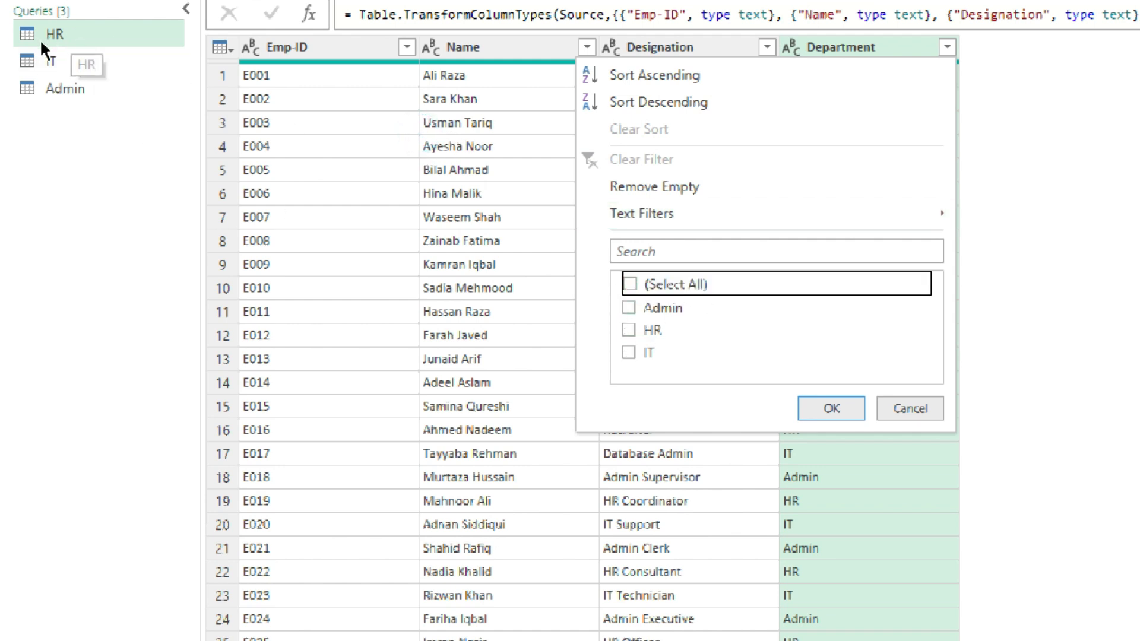
click(628, 329)
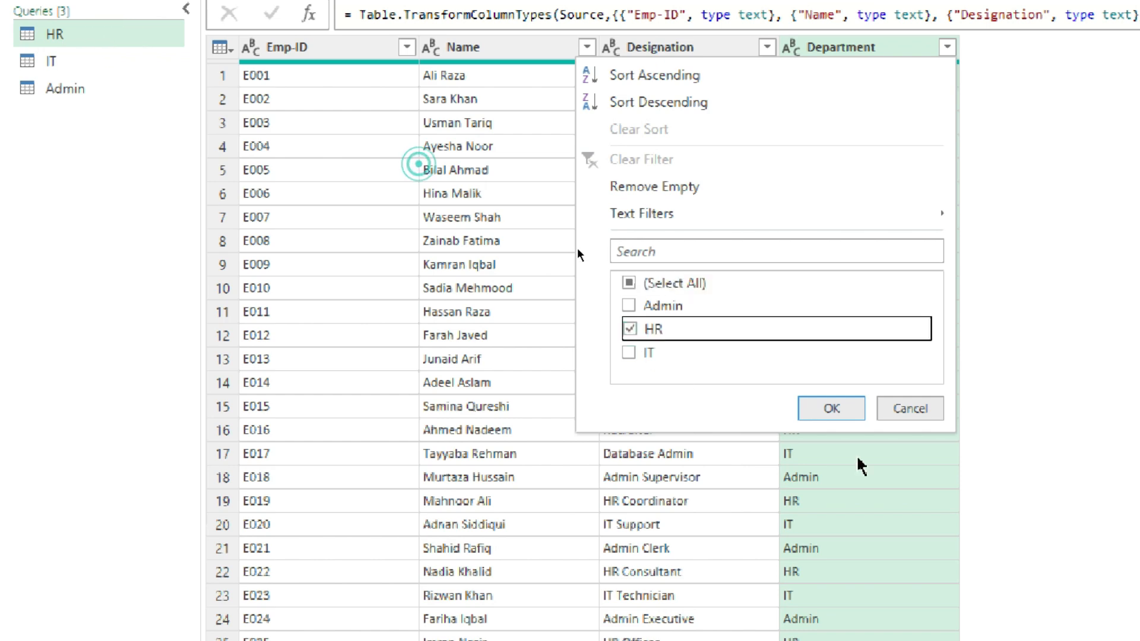
click(850, 408)
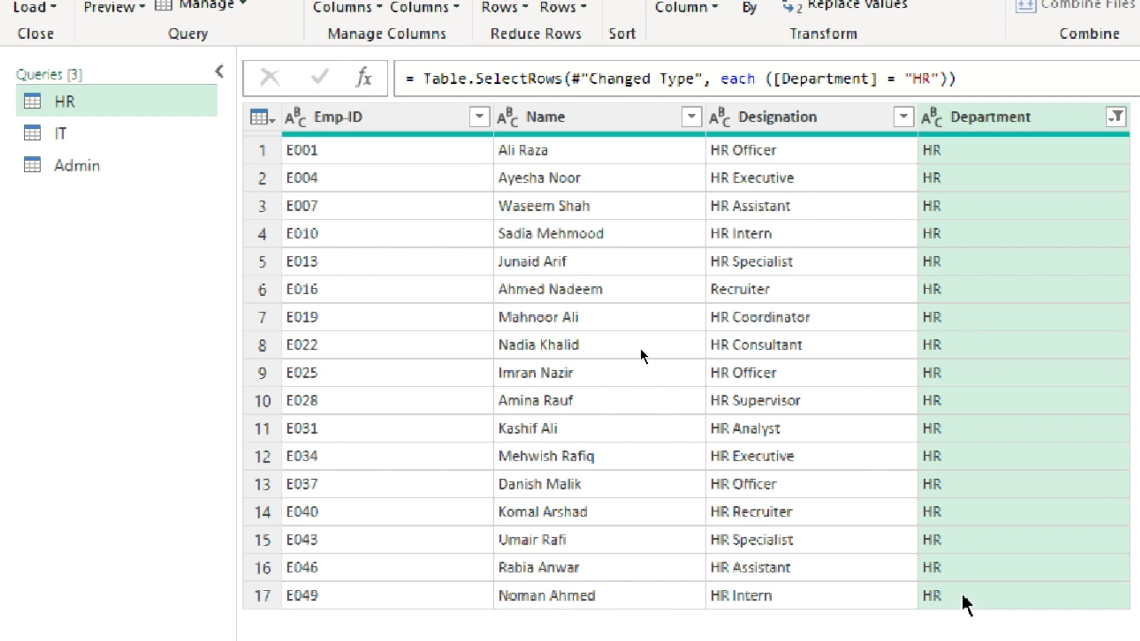
Filter the Department column of the IT query to keep only the IT rows
click(67, 139)
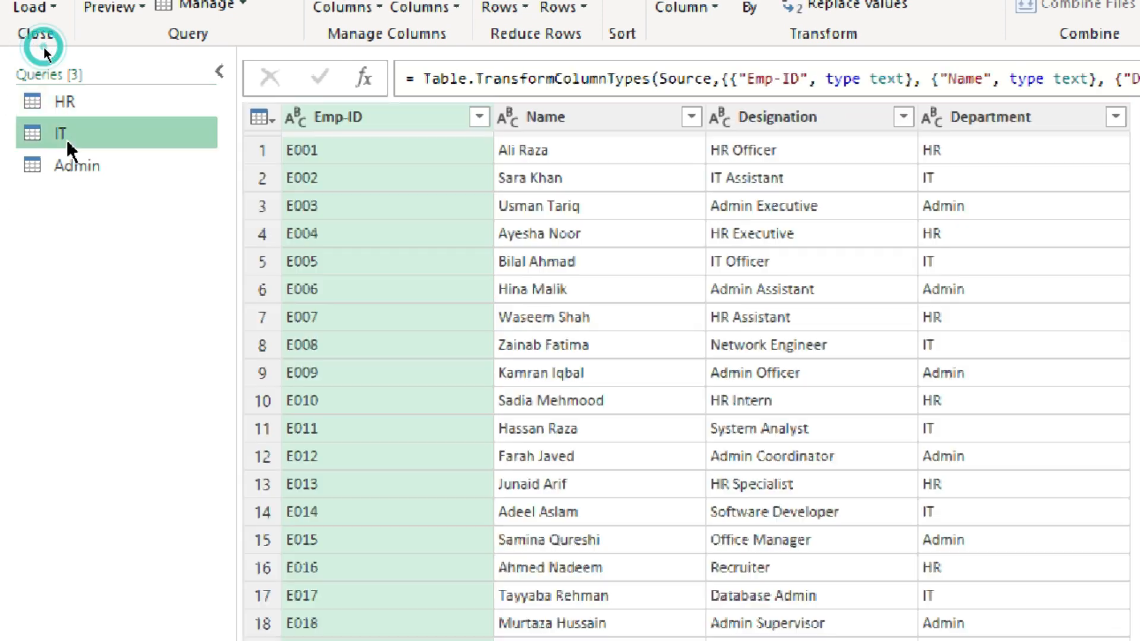
click(1116, 117)
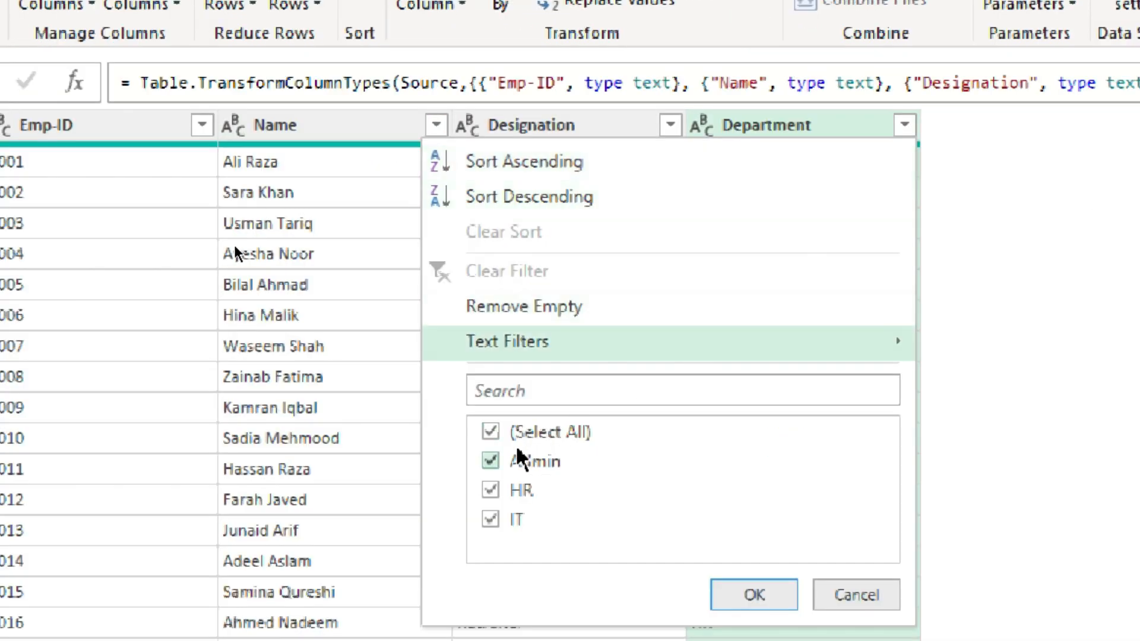
click(497, 433)
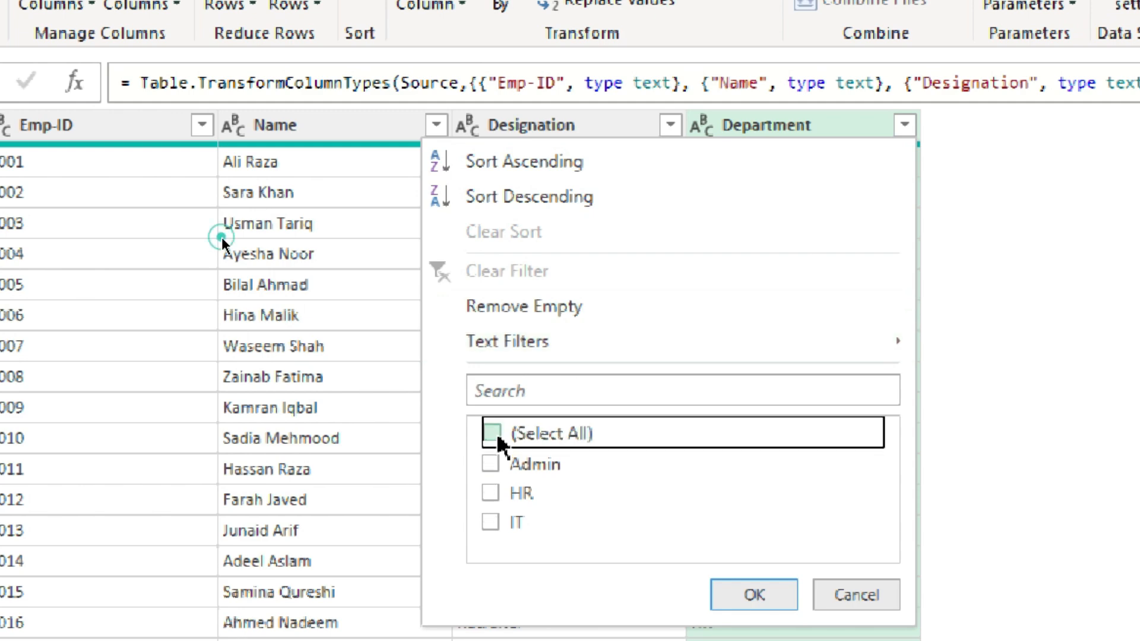
click(490, 523)
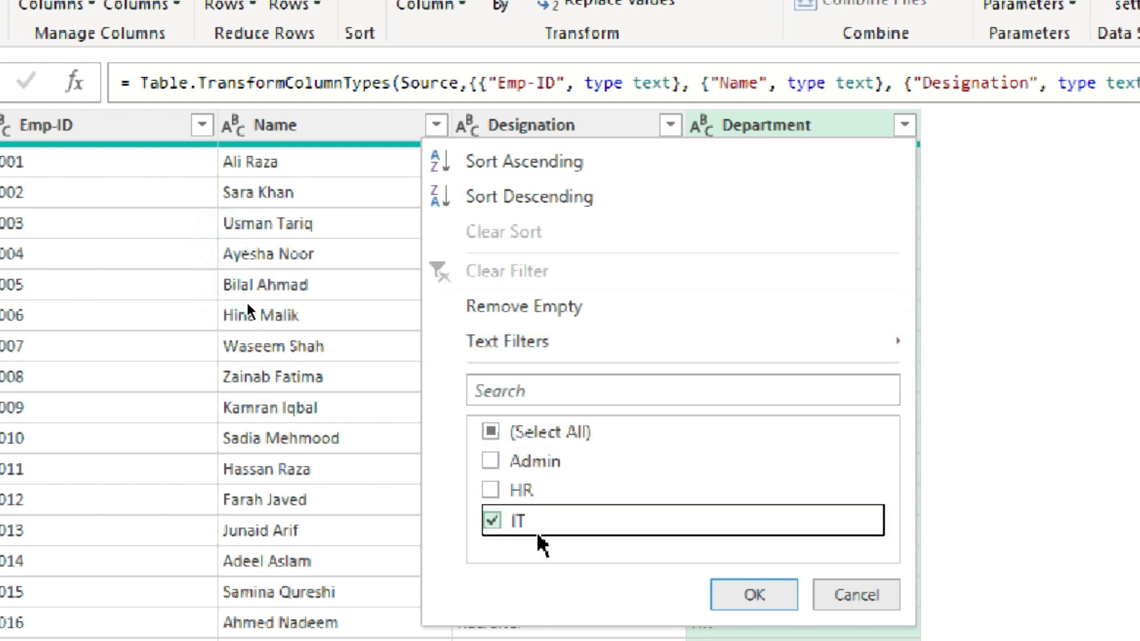
click(748, 594)
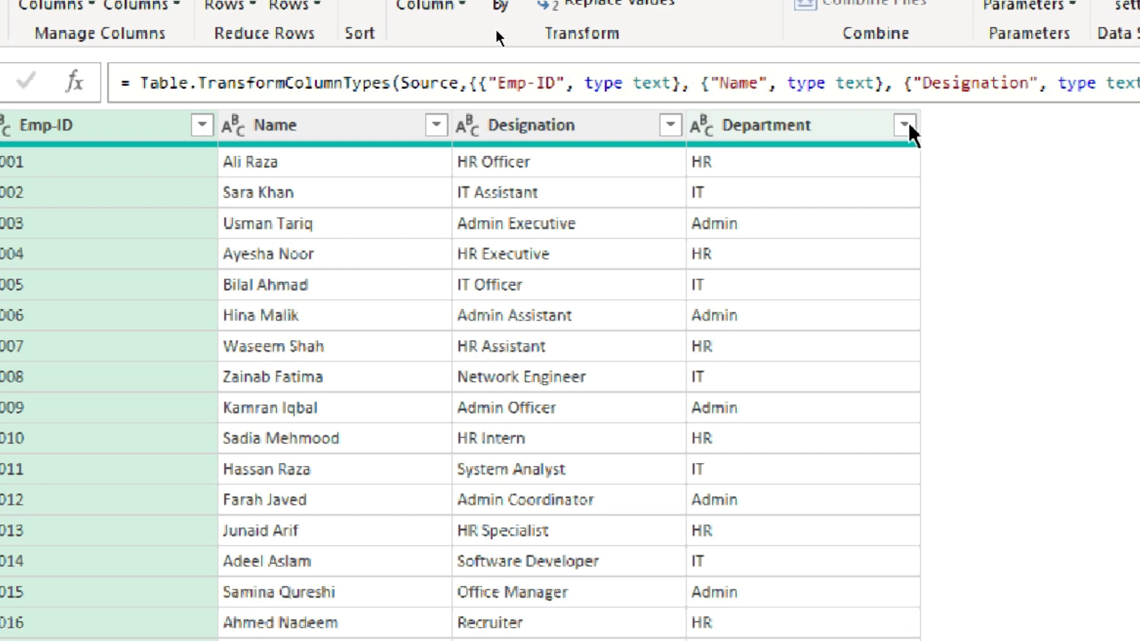
Filter the Department column of the Admin query to keep only the Admin rows
click(904, 125)
click(492, 433)
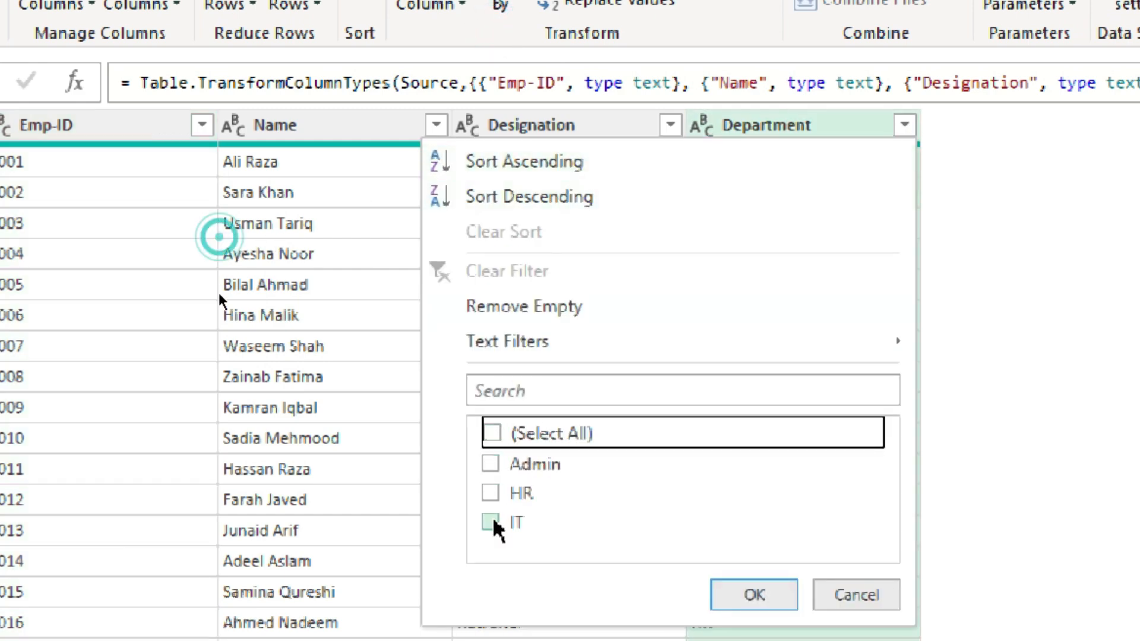
click(490, 462)
click(752, 595)
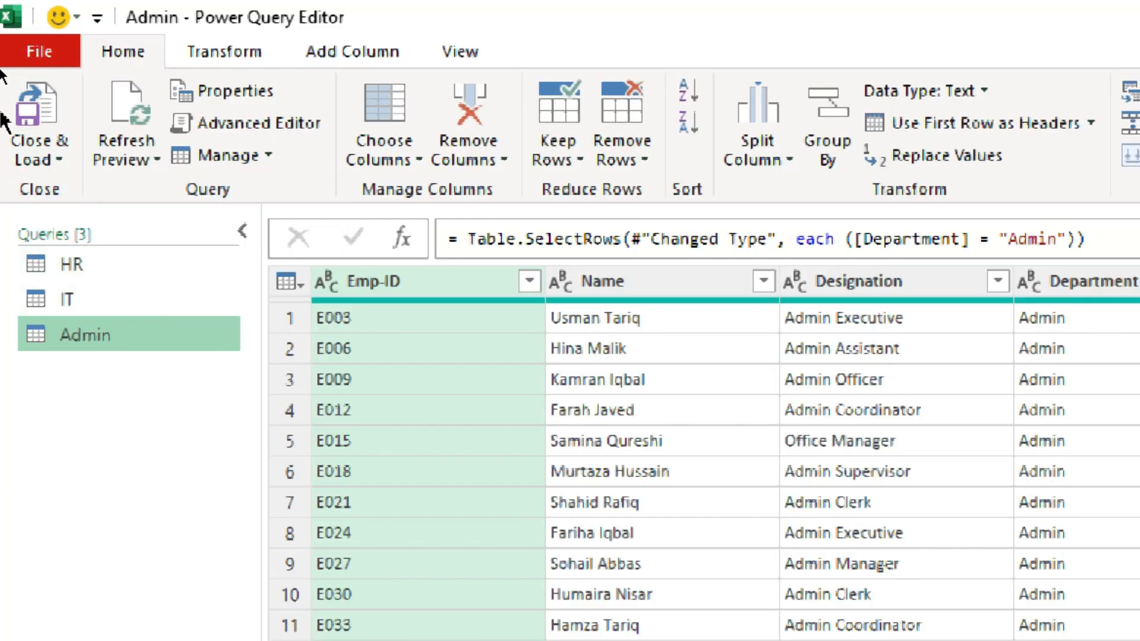
Close and load the three queries into separate worksheets, and check the IT and HR sheets
click(60, 157)
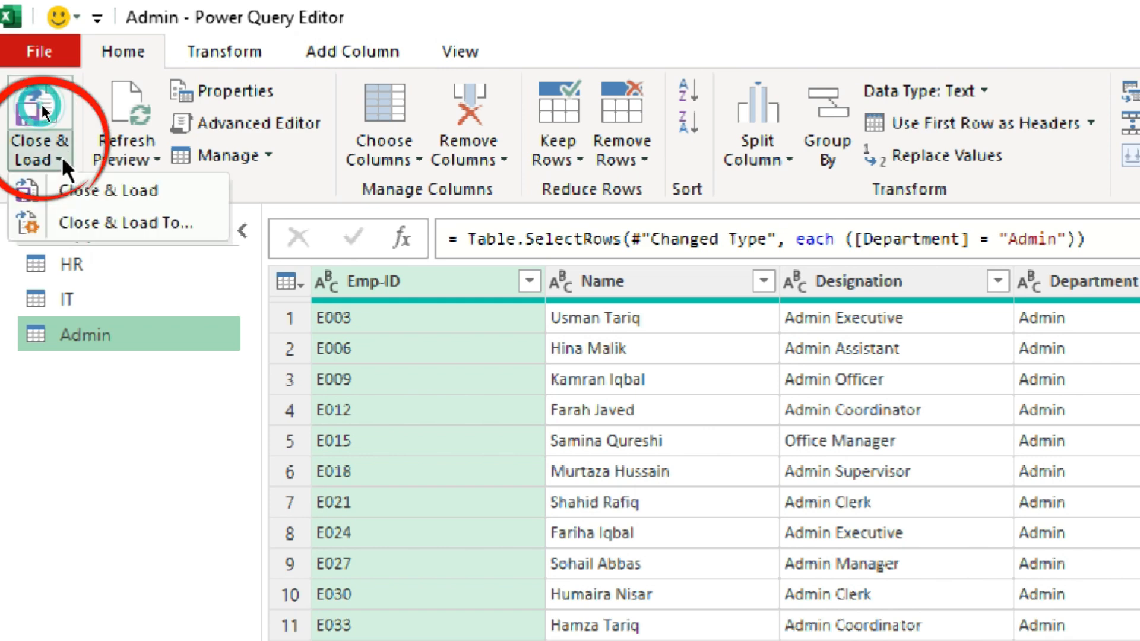
click(107, 188)
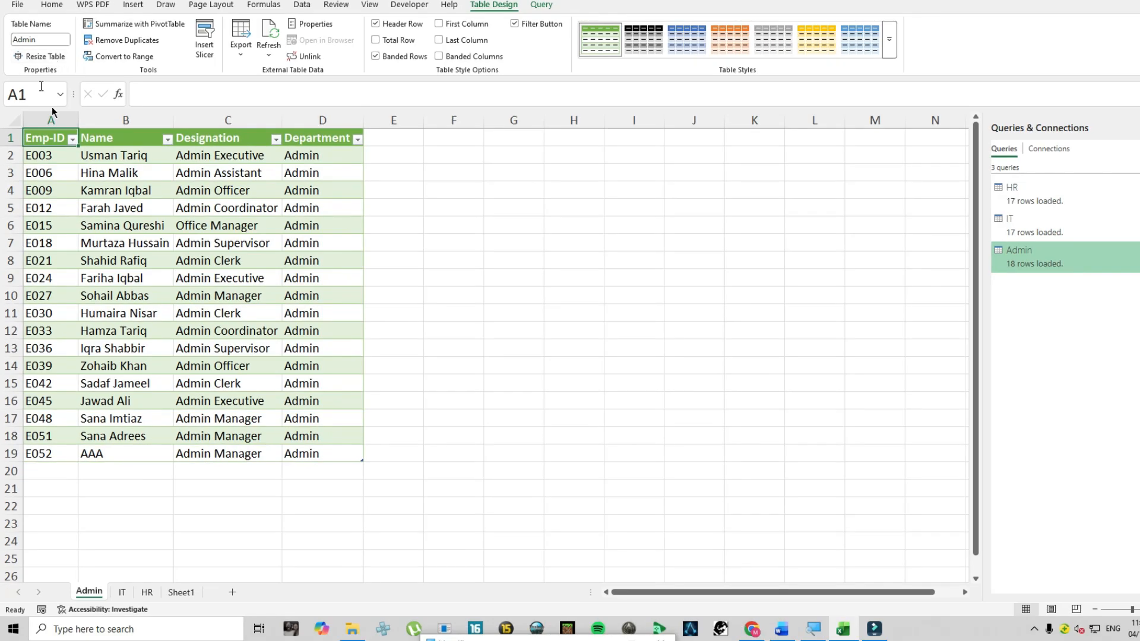
click(119, 593)
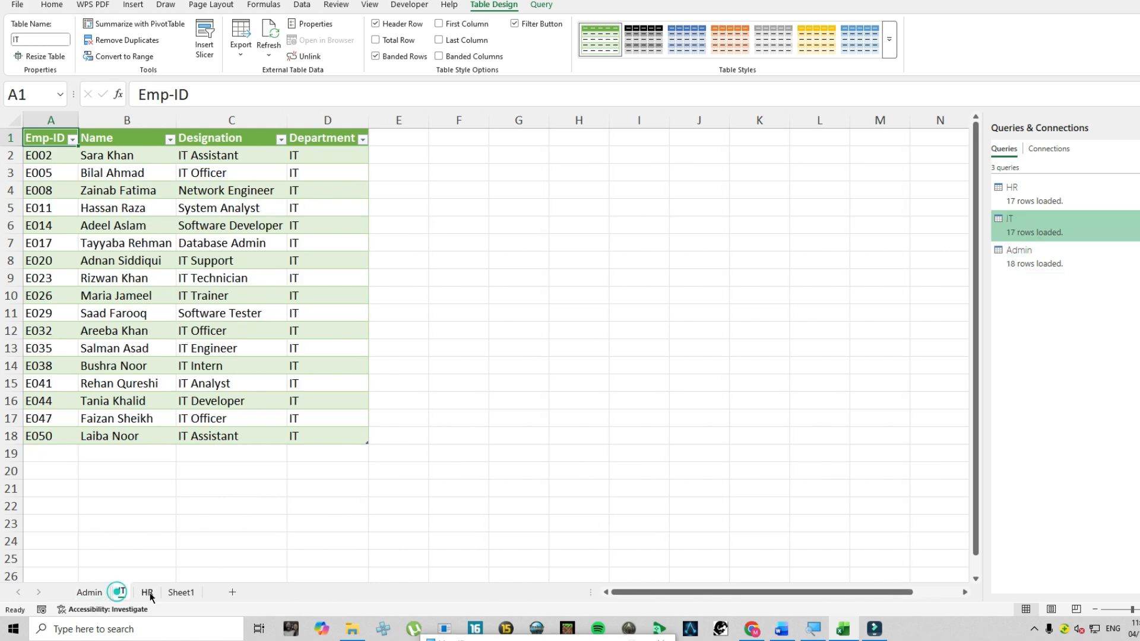
click(148, 593)
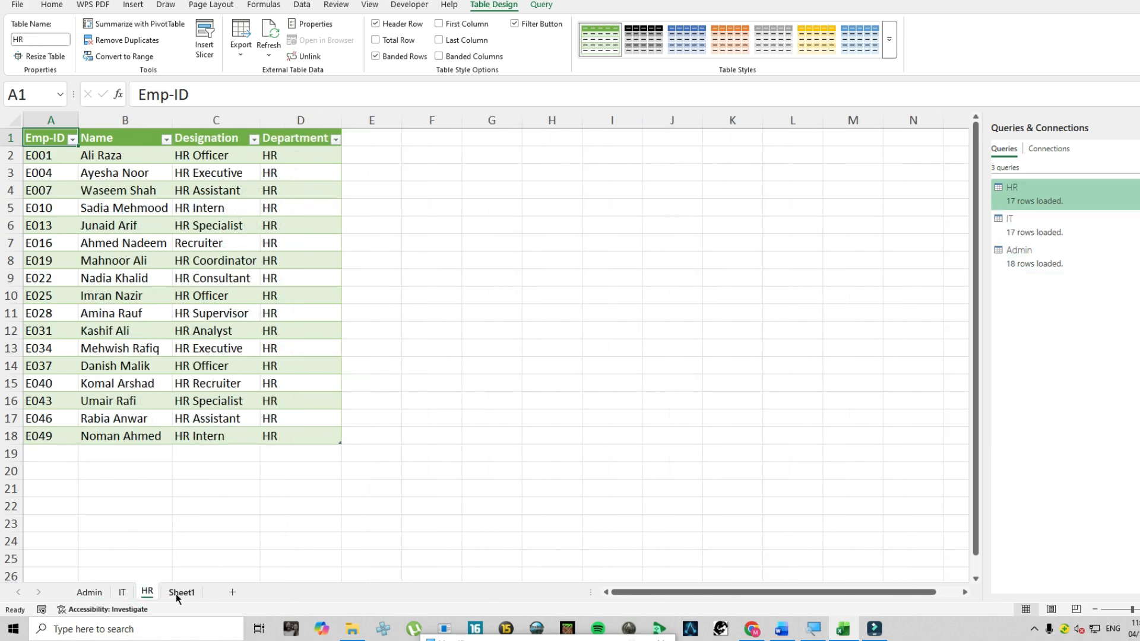
Change the Department of the source table's last record on Sheet1, in cell D55, to HR
click(178, 592)
click(83, 367)
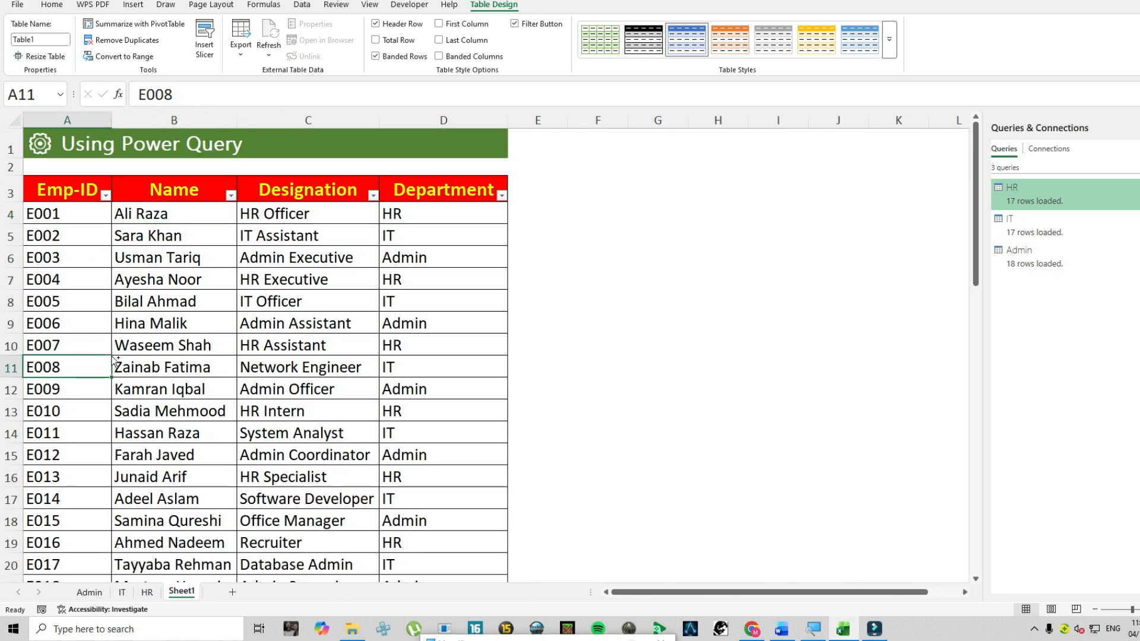
key(ctrl+Down)
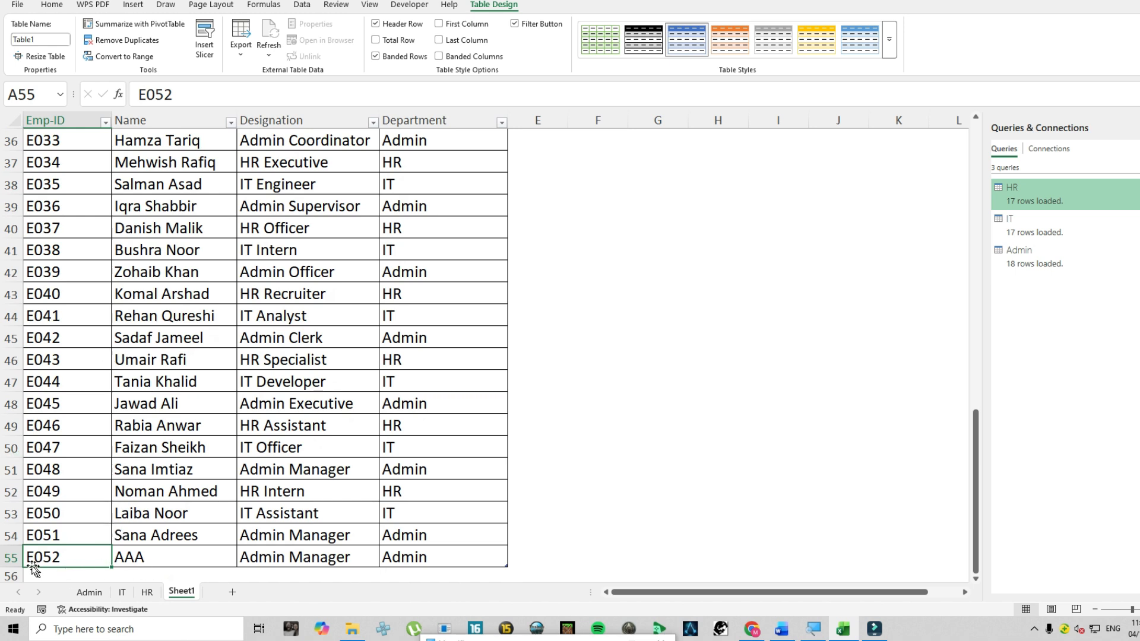
click(89, 593)
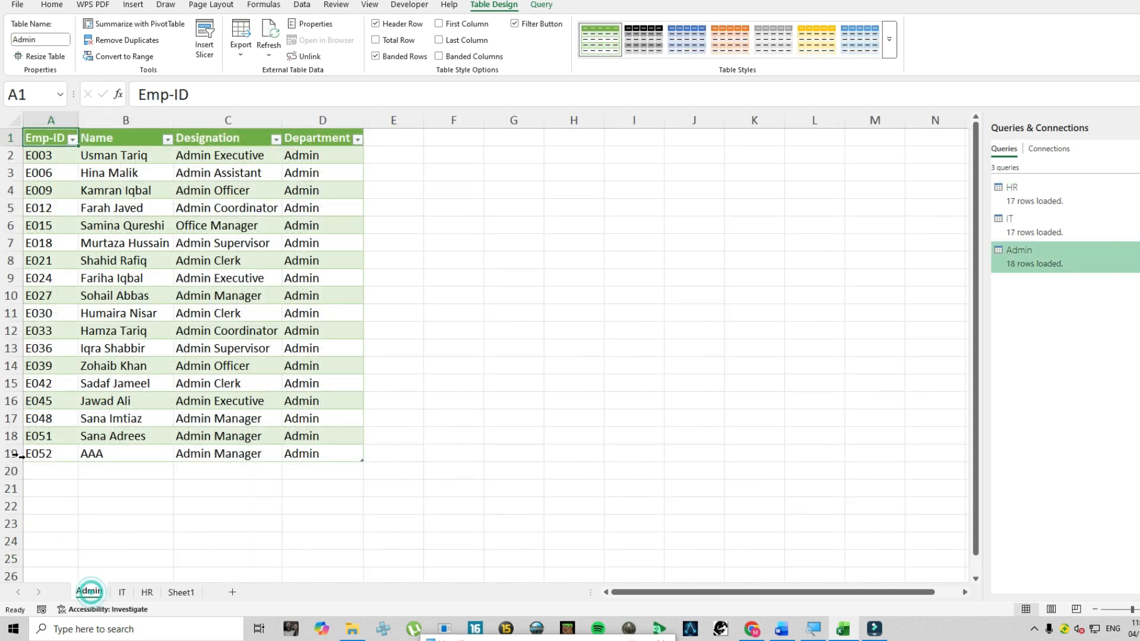
click(176, 593)
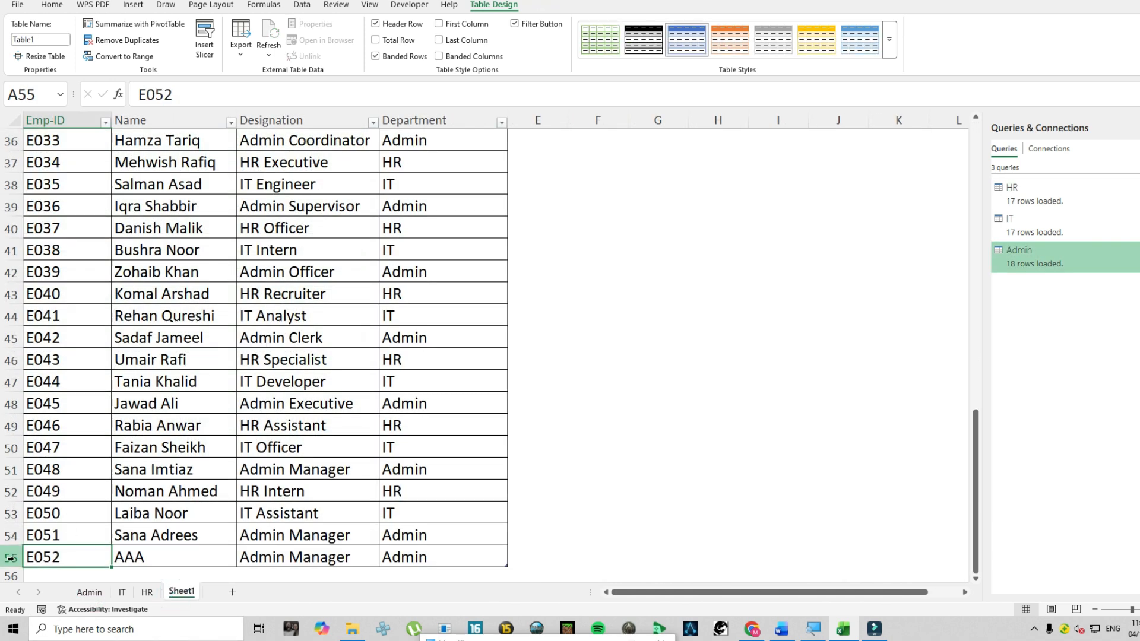
click(405, 560)
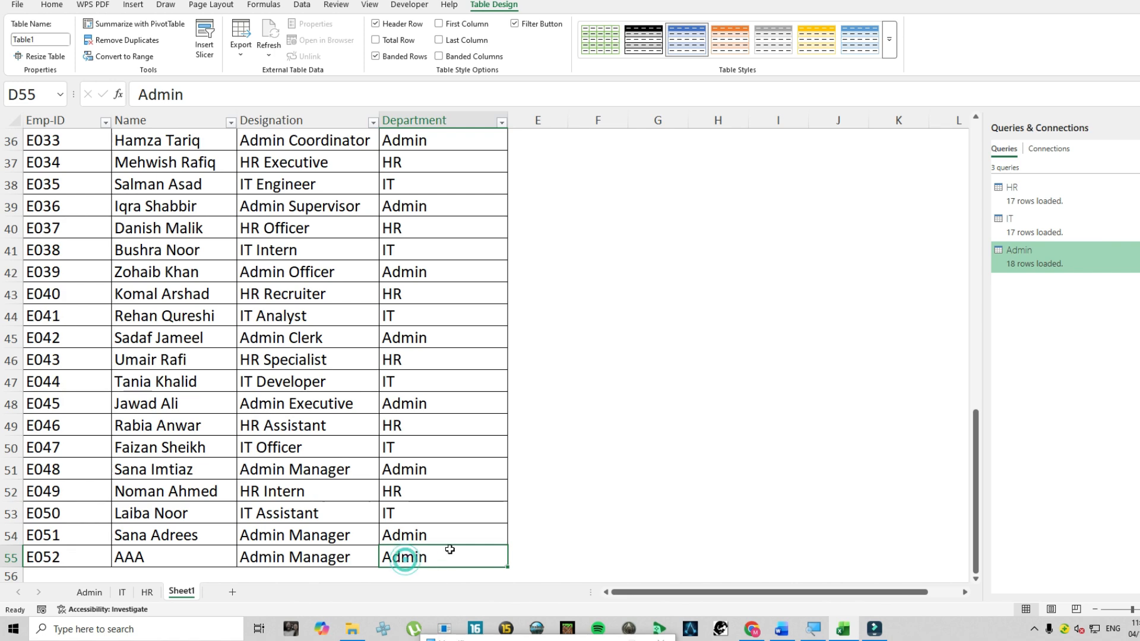
text(HR)
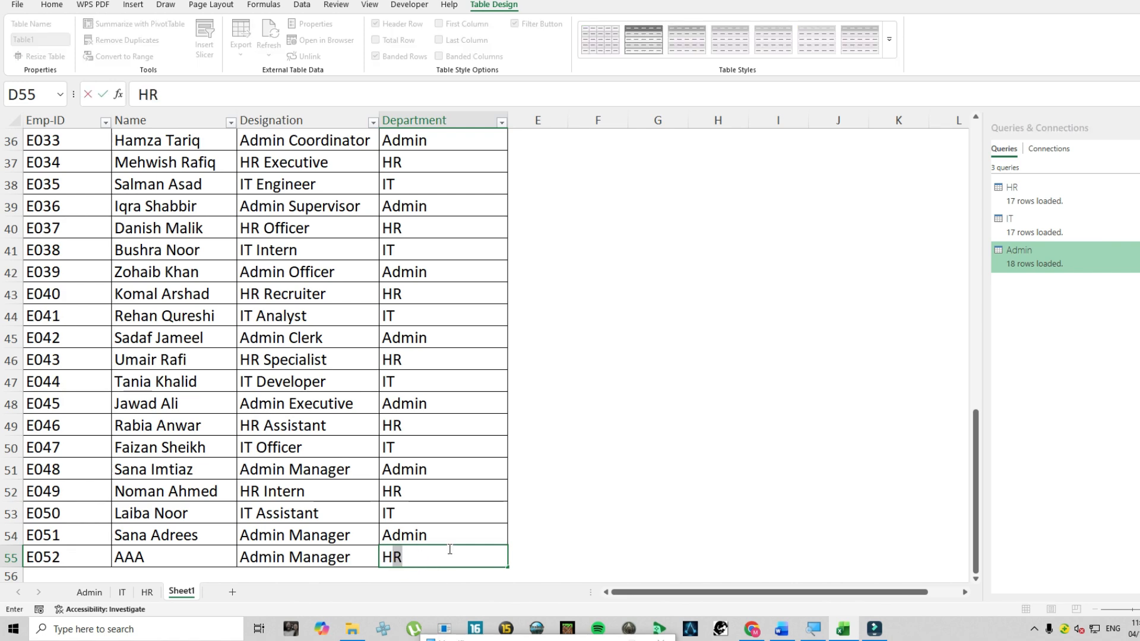
key(Return)
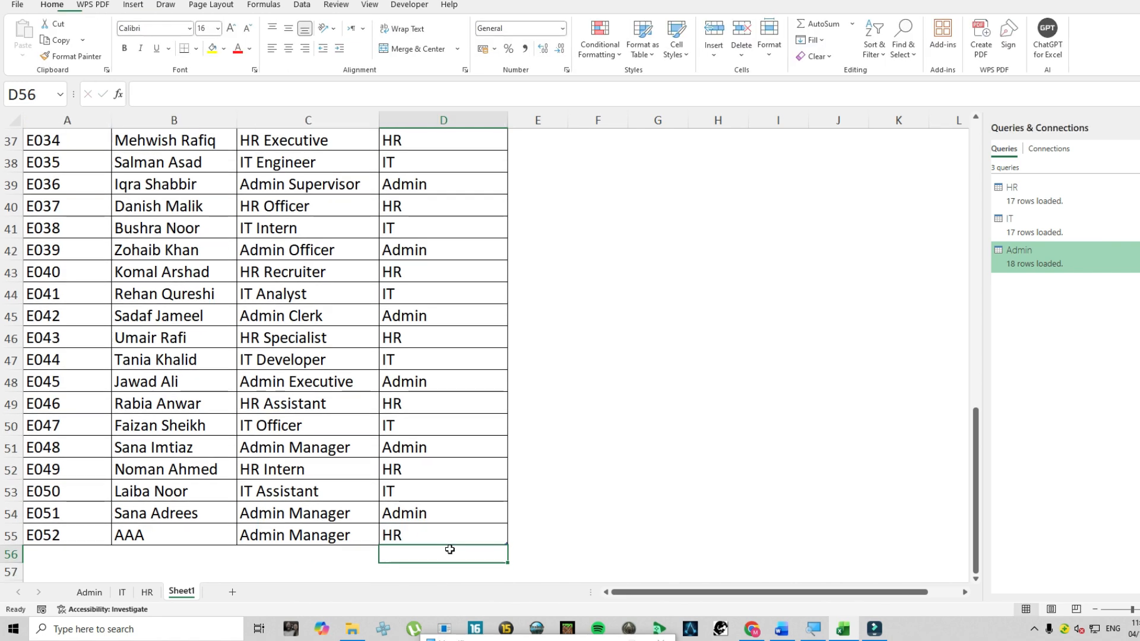
Refresh the query table on the HR sheet and select its last record, A19:D19
click(147, 591)
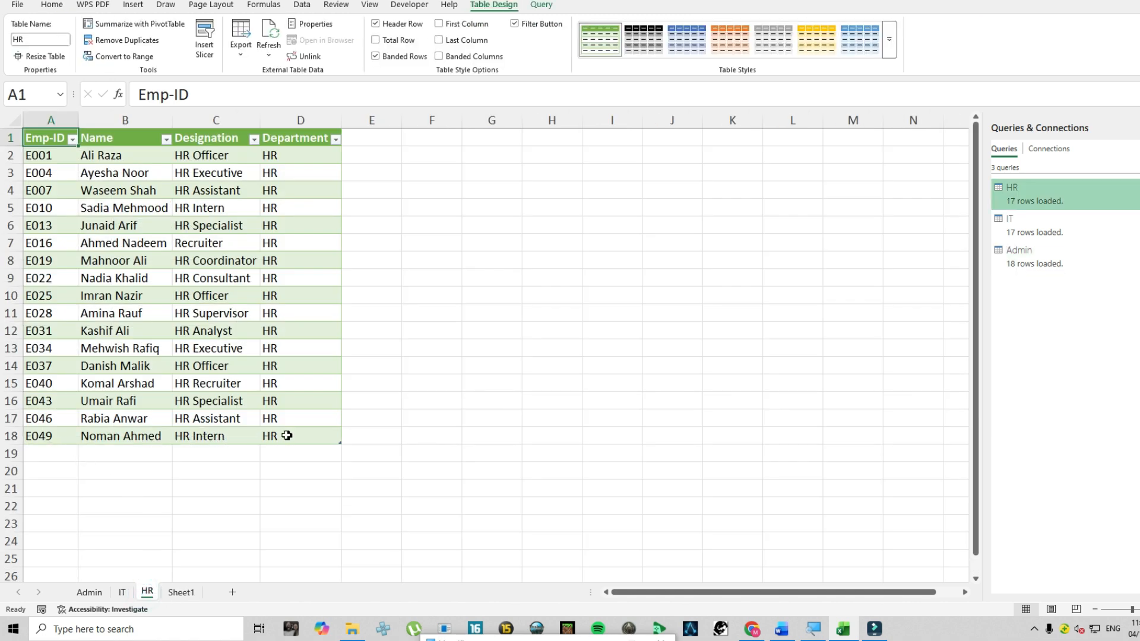
right_click(245, 335)
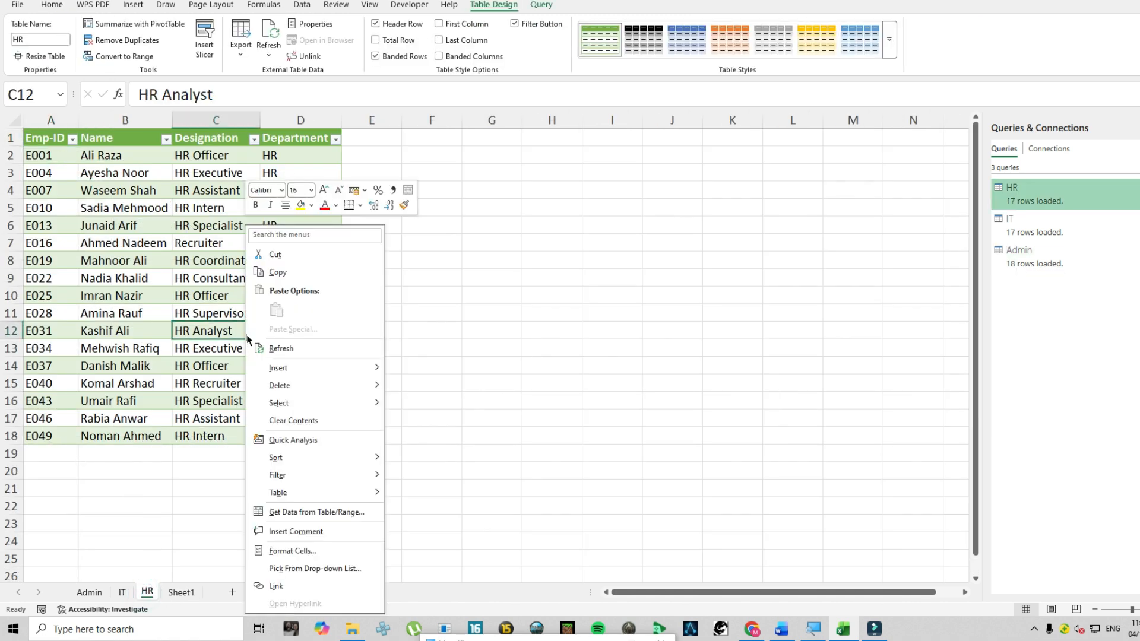
click(280, 350)
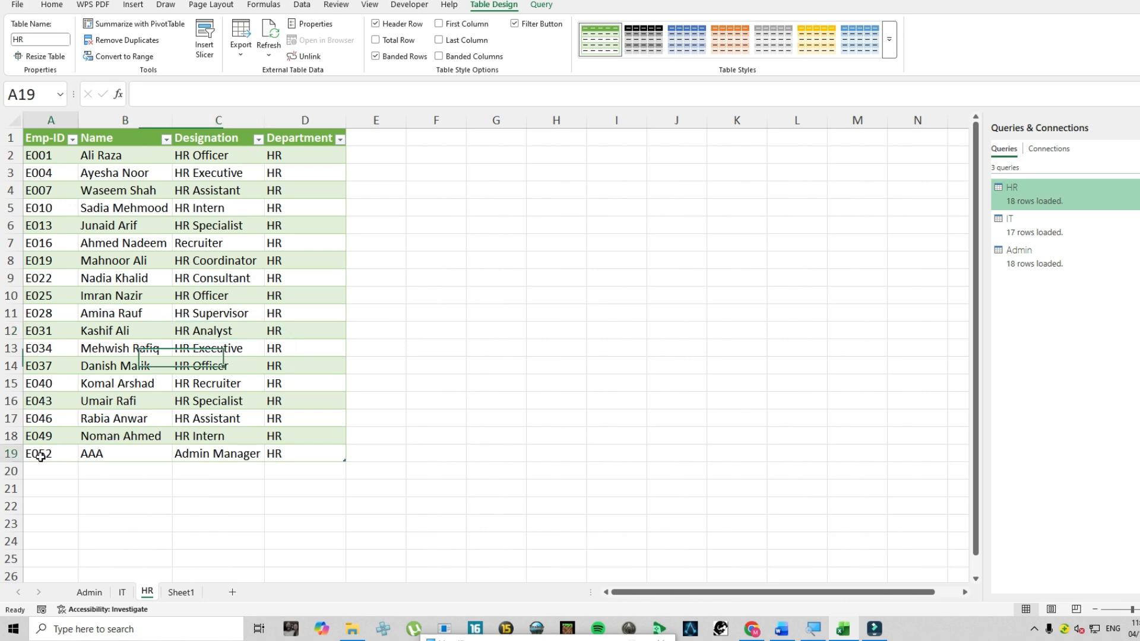
drag(38, 454, 313, 450)
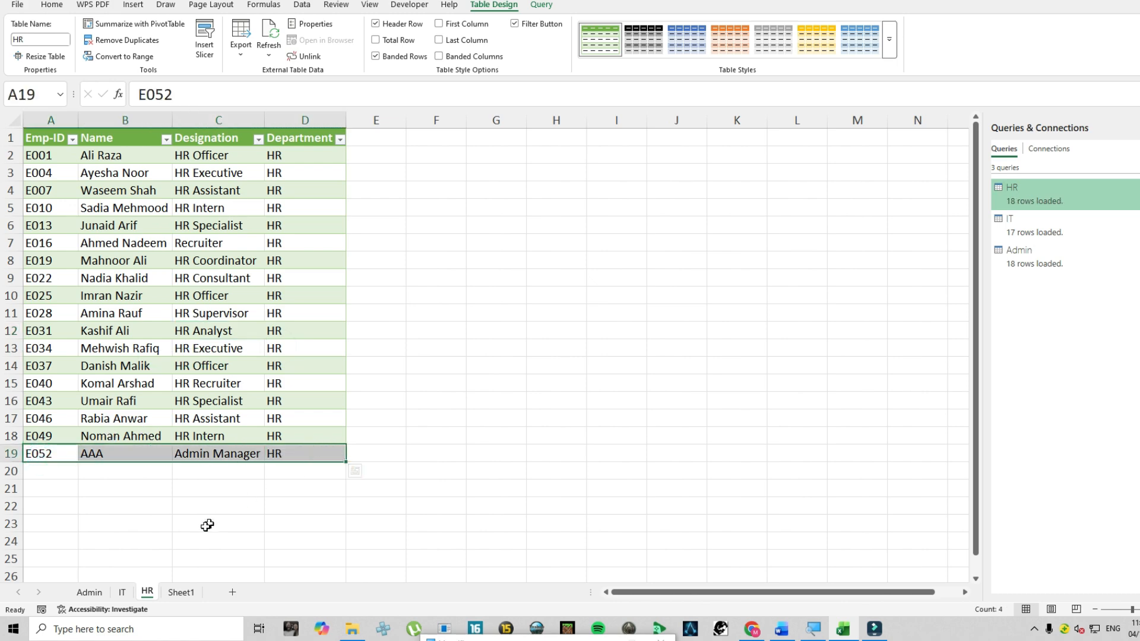
Refresh the query table on the Admin sheet
click(89, 592)
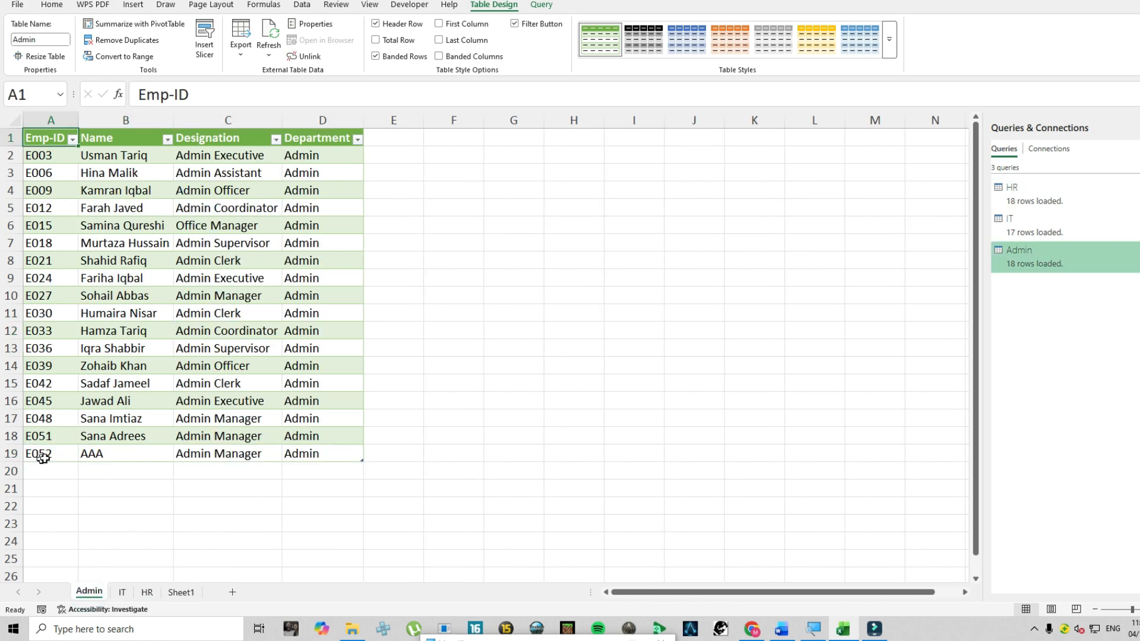
right_click(198, 422)
click(245, 157)
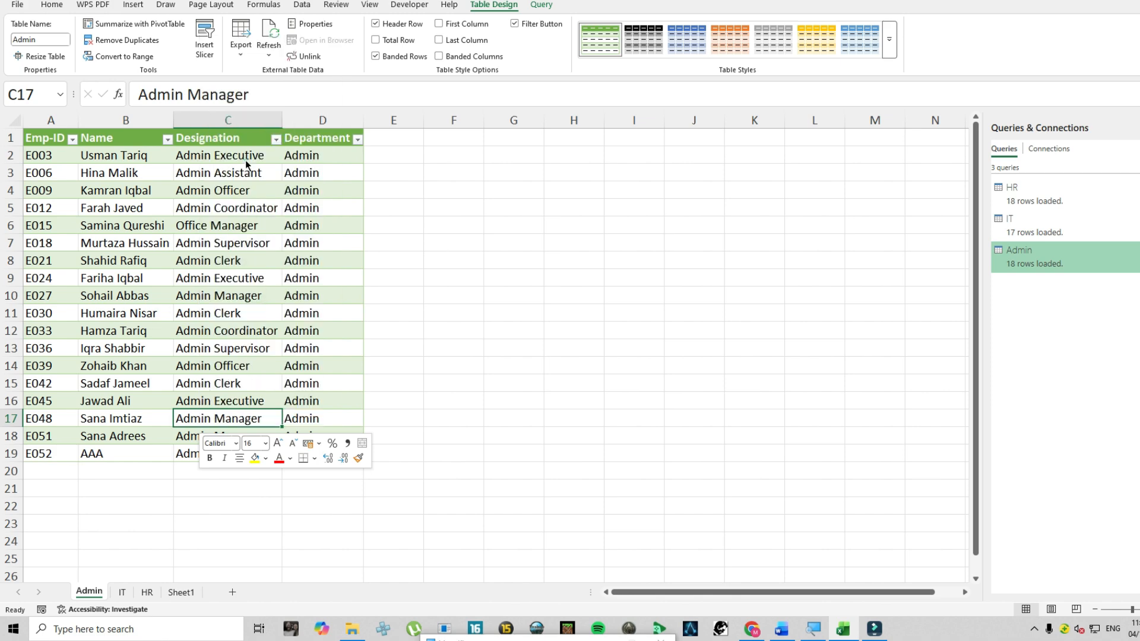